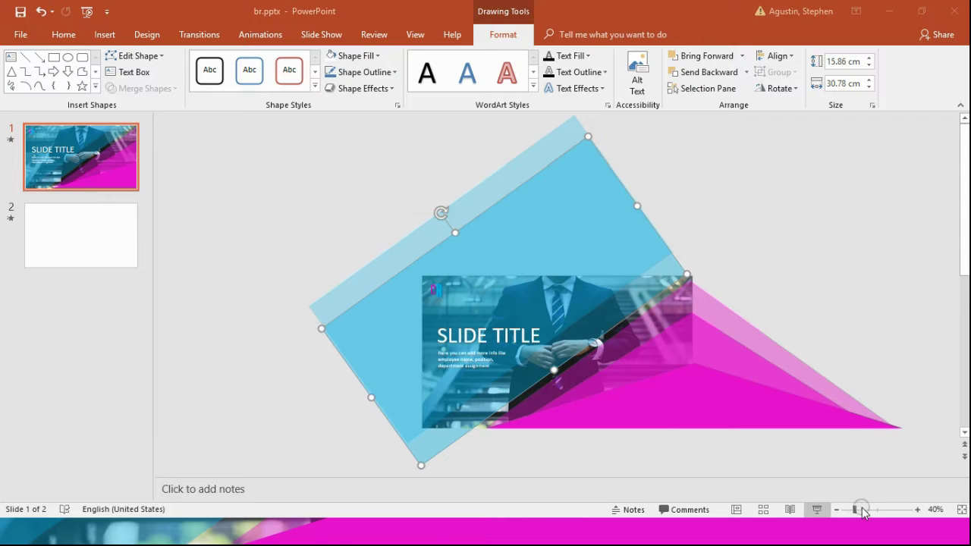
# - Zoom slide 1 to 87%, scroll around to inspect its design, then deselect the shape
pyautogui.moveTo(857, 509); pyautogui.dragTo(873, 510)
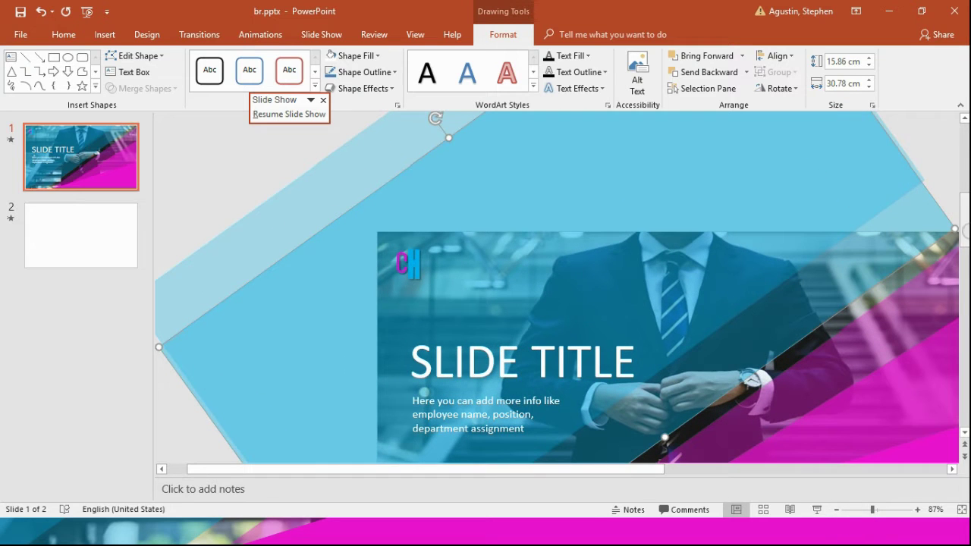
pyautogui.moveTo(965, 207); pyautogui.dragTo(964, 232)
pyautogui.moveTo(630, 469); pyautogui.dragTo(718, 470)
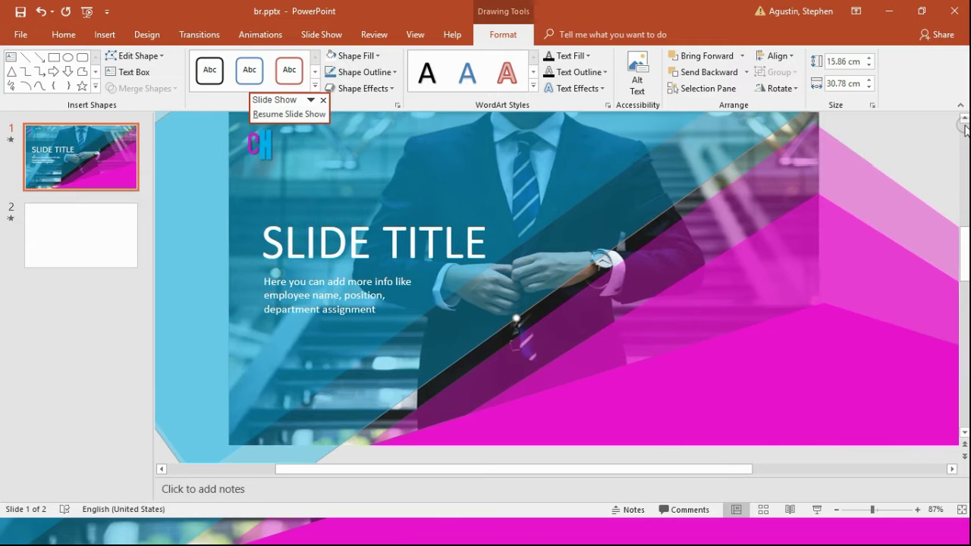
pyautogui.moveTo(964, 232); pyautogui.dragTo(964, 221)
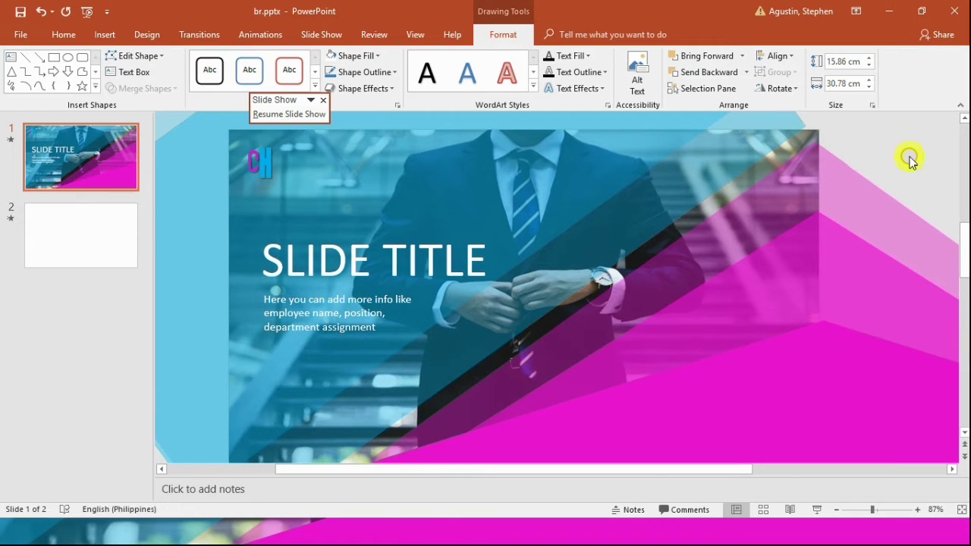
pyautogui.click(911, 159)
# - Cut the title and content placeholders from slide 2
pyautogui.click(84, 239)
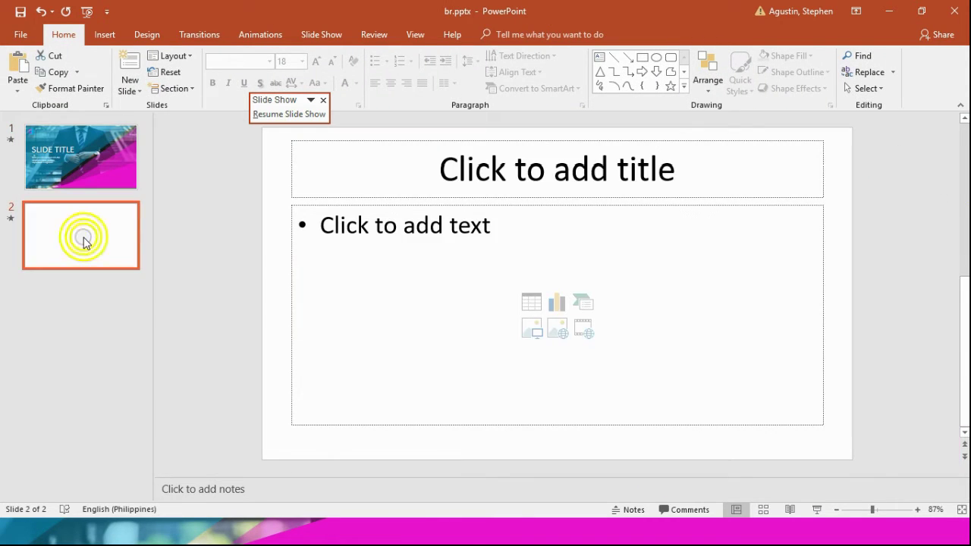
pyautogui.click(348, 170)
pyautogui.rightClick(357, 150)
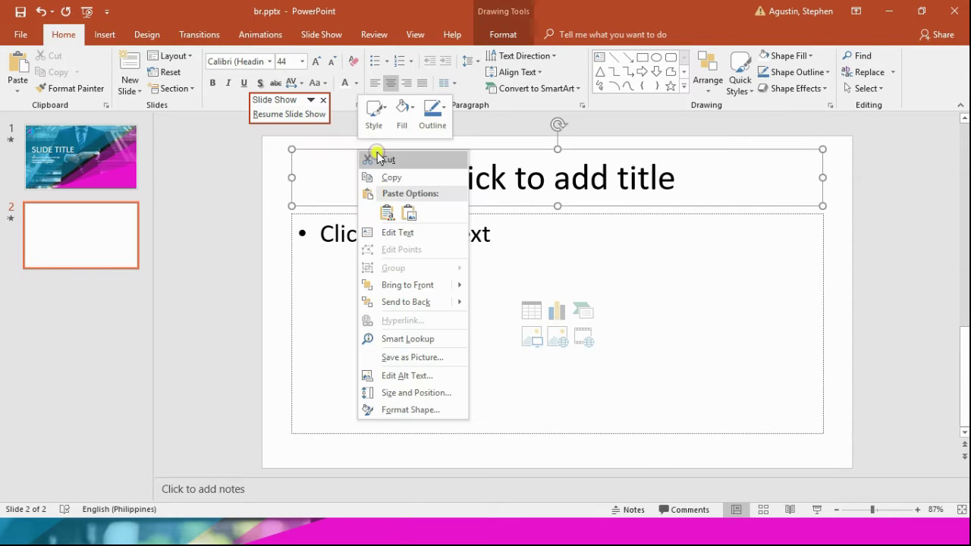
pyautogui.click(379, 157)
pyautogui.click(440, 206)
pyautogui.rightClick(441, 207)
pyautogui.click(474, 216)
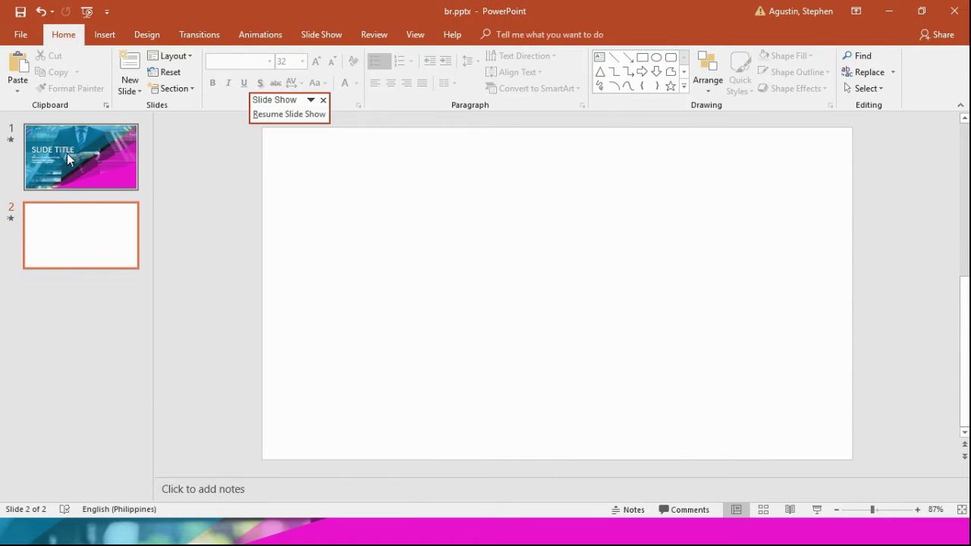
# - Copy slide 1's suited-man photo and paste it onto slide 2 as a picture
pyautogui.click(68, 155)
pyautogui.click(701, 242)
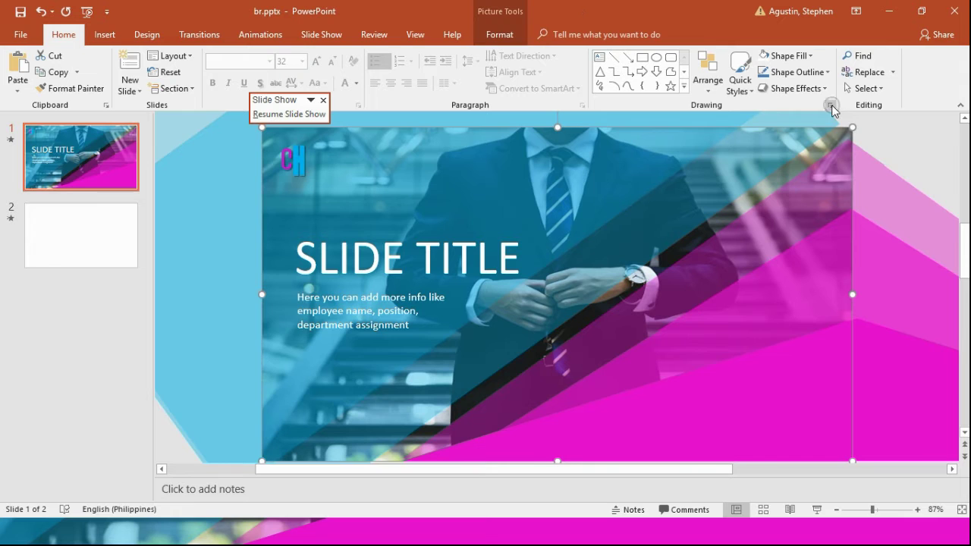
pyautogui.rightClick(841, 133)
pyautogui.click(875, 157)
pyautogui.click(81, 235)
pyautogui.rightClick(368, 209)
pyautogui.click(420, 235)
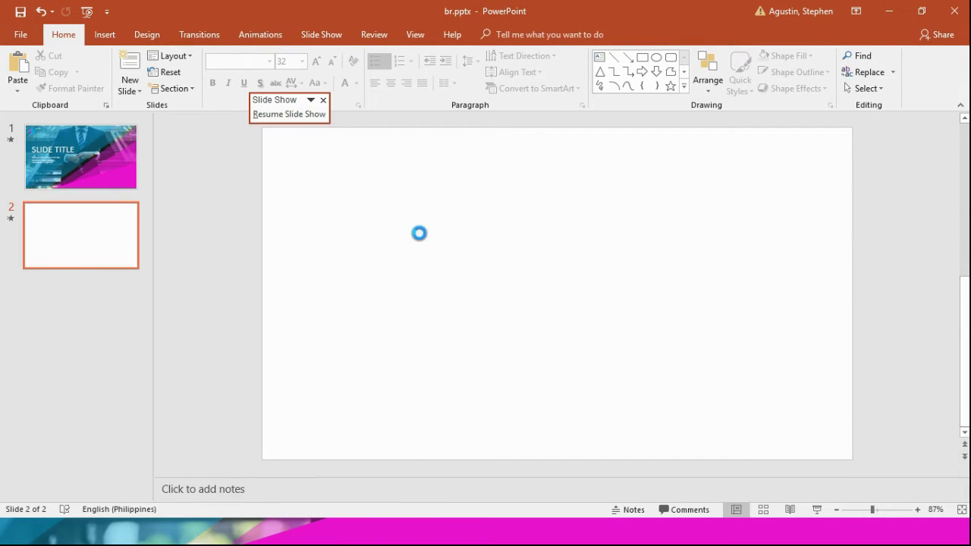
pyautogui.click(201, 170)
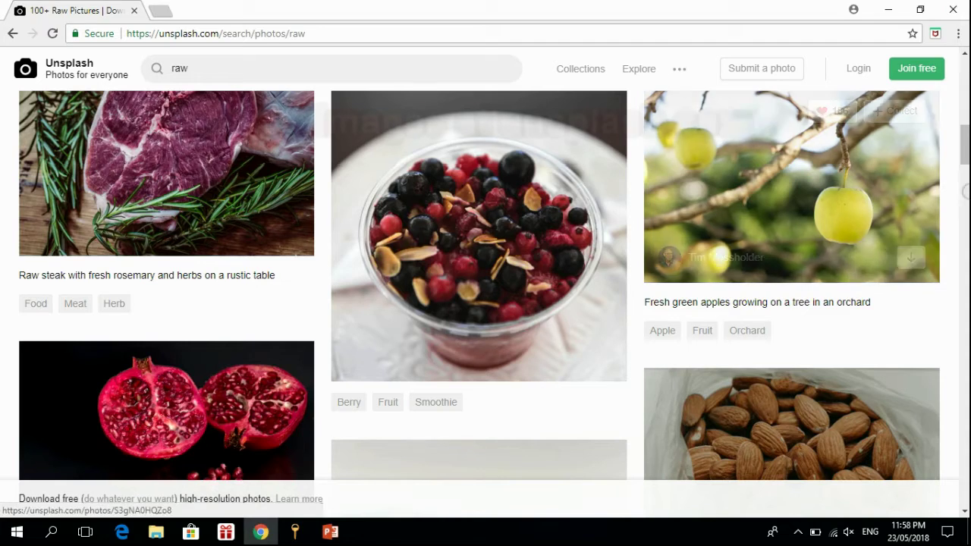
# - Search Unsplash for 'business' and scroll the results to find the suited man on stairs photo
pyautogui.scroll(-5, 254, 61)
pyautogui.scroll(-5, 253, 61)
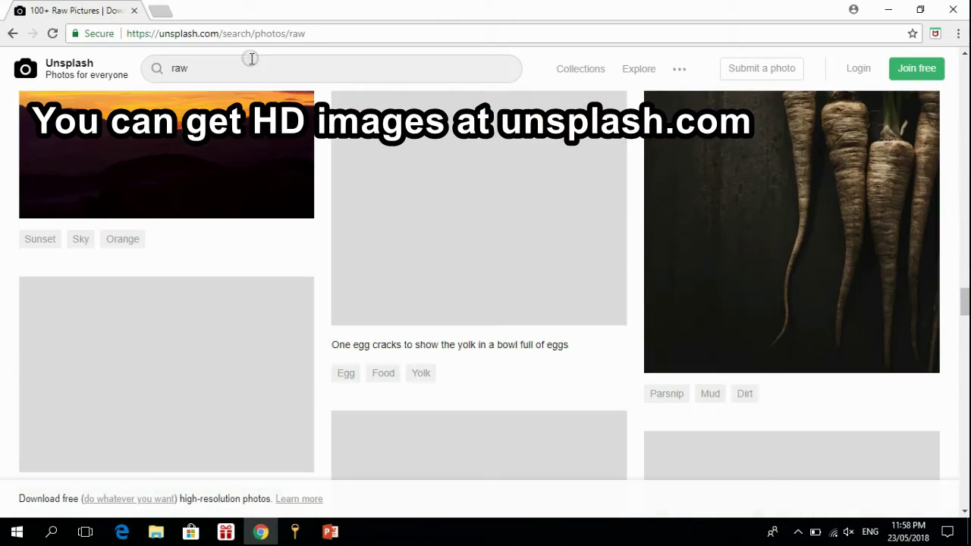
pyautogui.click(253, 61)
pyautogui.press('BackSpace')
pyautogui.press('BackSpace')
pyautogui.press('BackSpace')
pyautogui.write('bu')
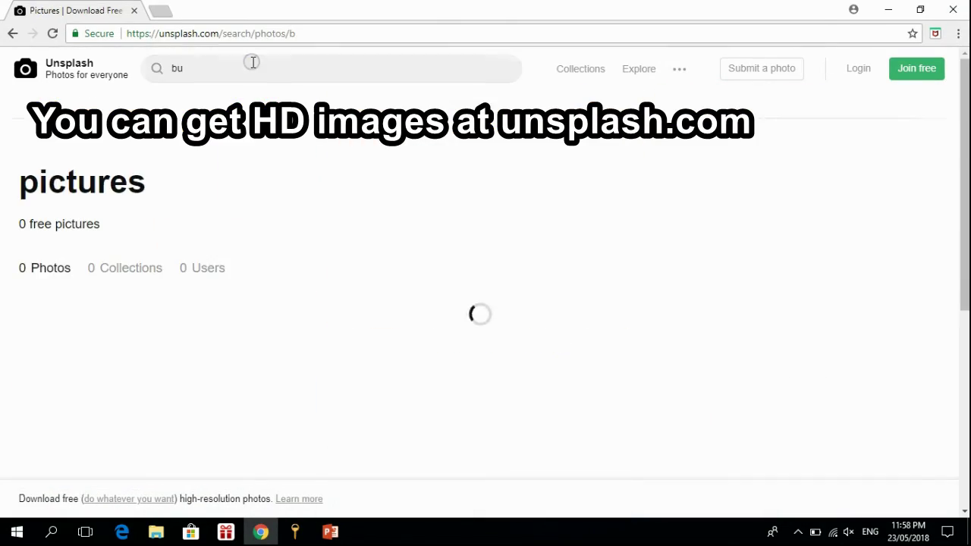
pyautogui.write('siness')
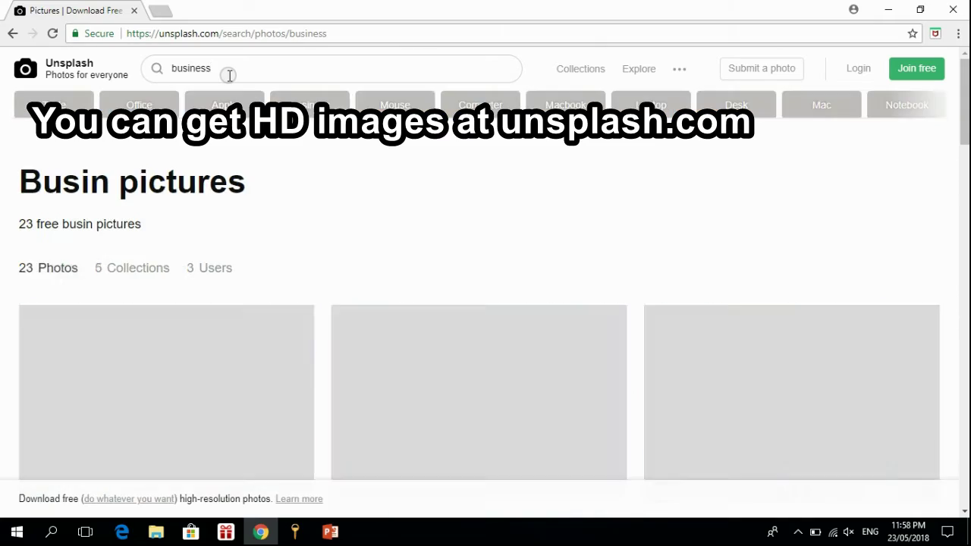
pyautogui.scroll(-5, 486, 303)
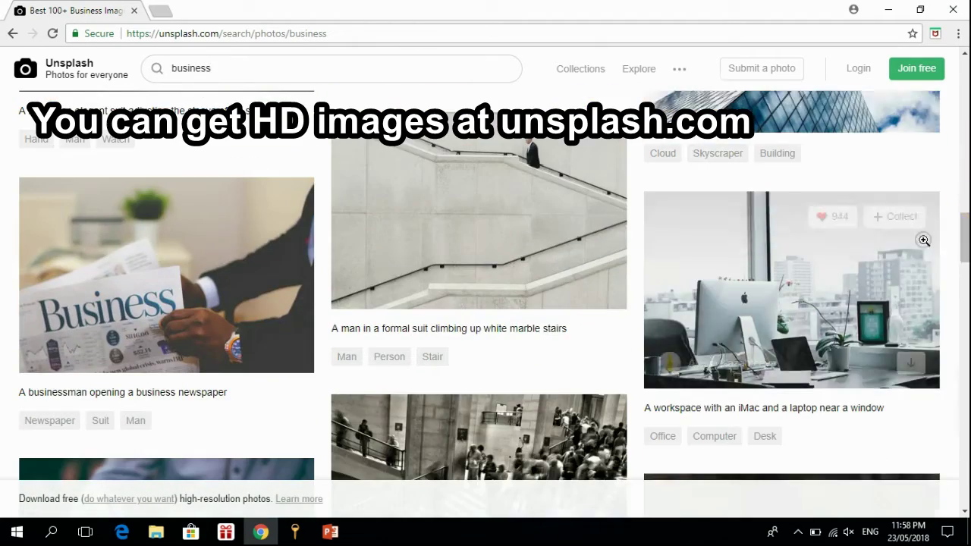
pyautogui.scroll(-5, 486, 303)
pyautogui.scroll(-5, 479, 228)
pyautogui.scroll(1, 479, 227)
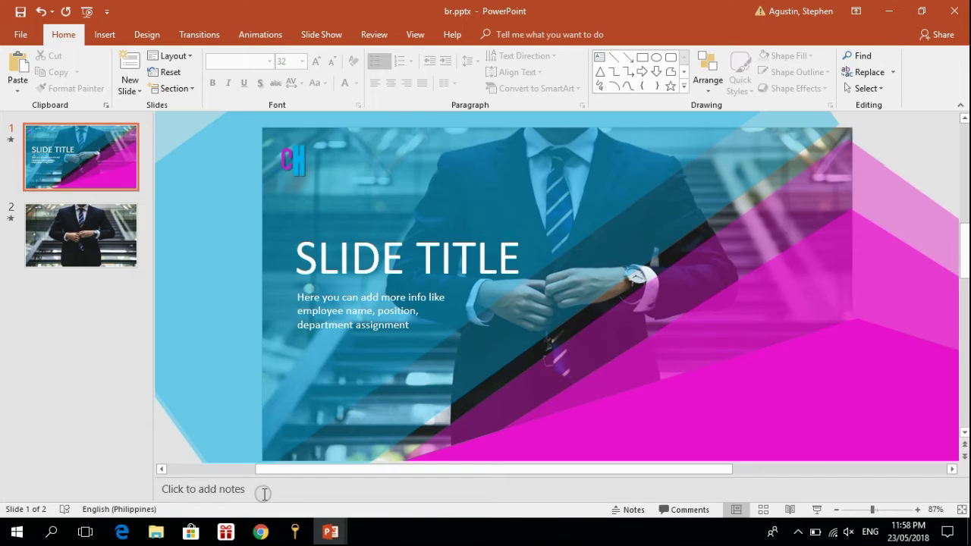
pyautogui.click(91, 248)
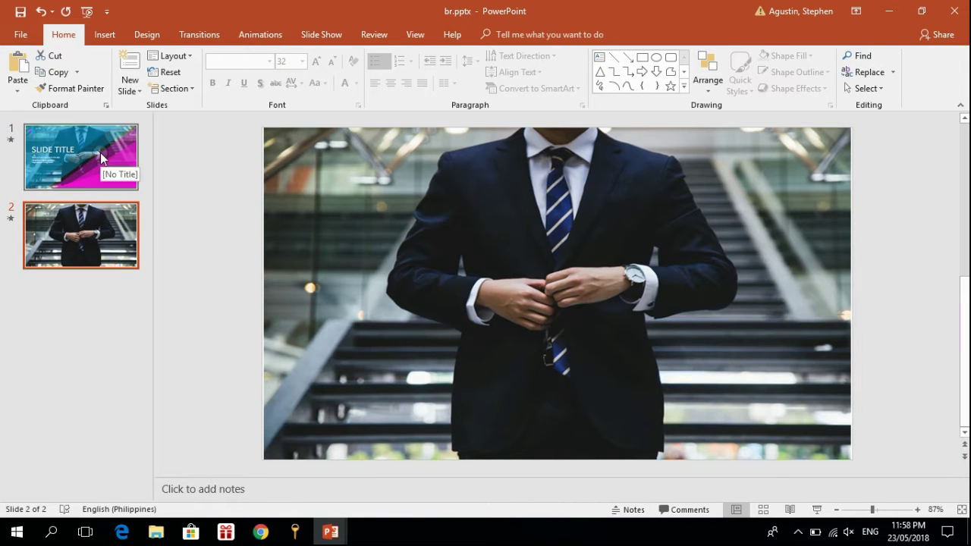
# - Draw a large isosceles triangle across the lower slide and move it toward the bottom-right corner
pyautogui.click(88, 38)
pyautogui.click(243, 83)
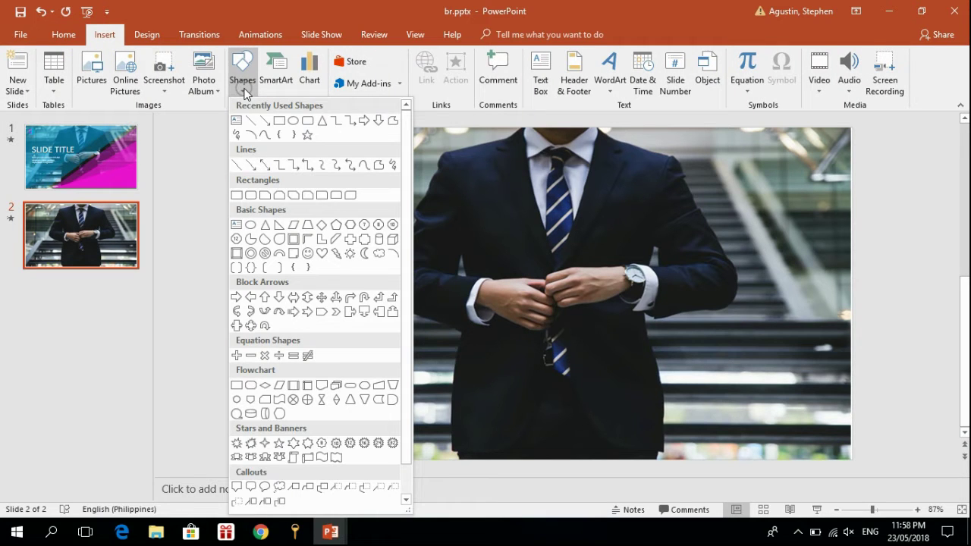
pyautogui.click(319, 121)
pyautogui.moveTo(449, 436); pyautogui.dragTo(906, 345)
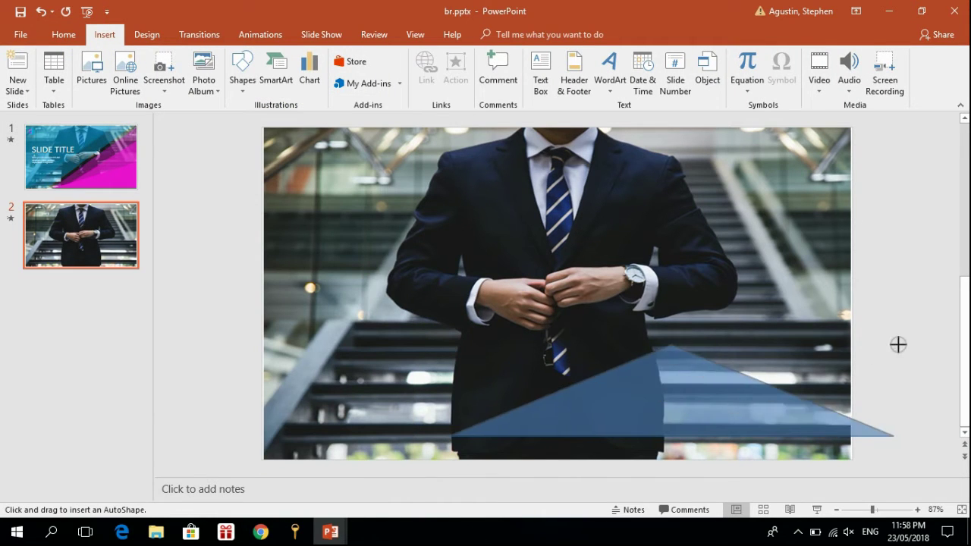
pyautogui.moveTo(661, 389); pyautogui.dragTo(798, 413)
pyautogui.moveTo(720, 369); pyautogui.dragTo(757, 451)
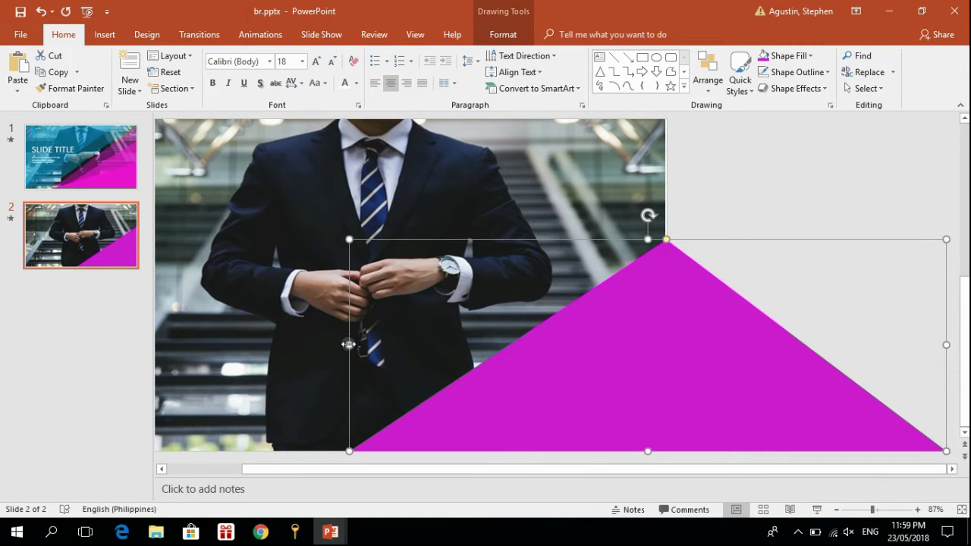
# - Shift the triangle along the bottom edge and rearrange its layer order with the photo
pyautogui.moveTo(698, 279); pyautogui.dragTo(683, 279)
pyautogui.rightClick(683, 280)
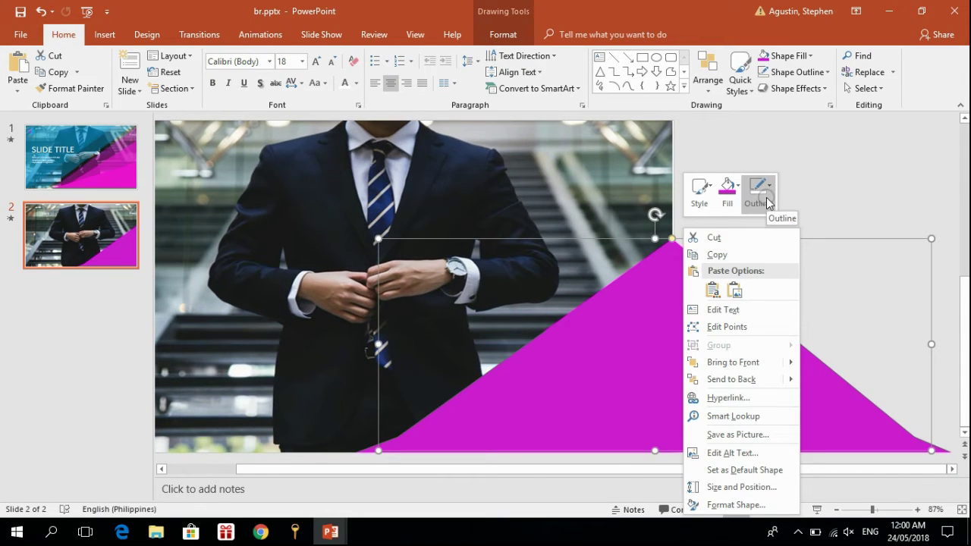
pyautogui.click(719, 378)
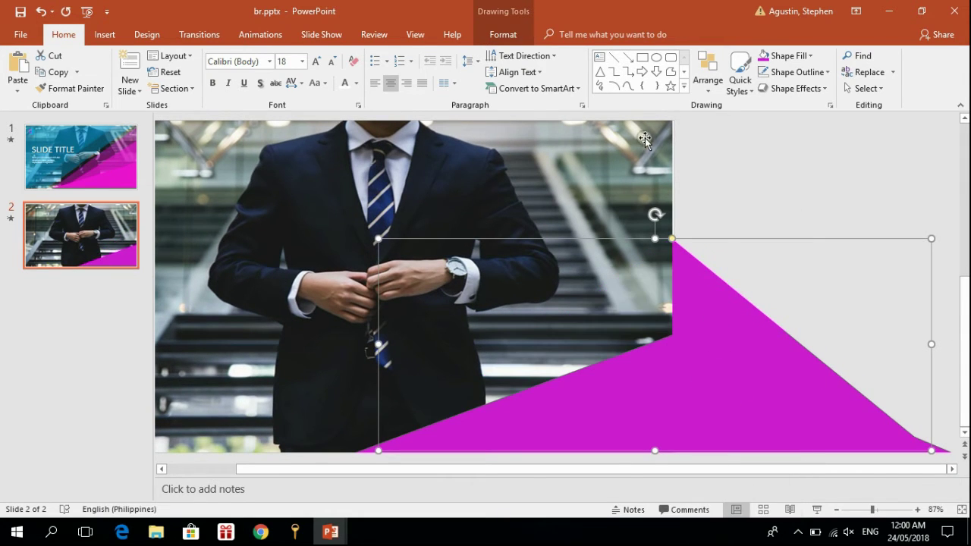
pyautogui.rightClick(644, 139)
pyautogui.click(694, 275)
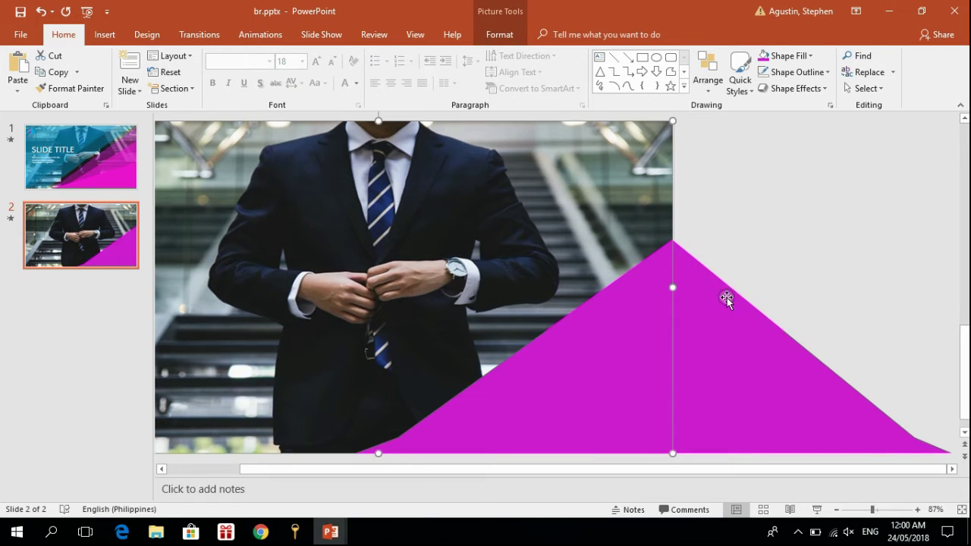
# - Give the triangle a custom magenta fill colour
pyautogui.rightClick(727, 297)
pyautogui.click(771, 322)
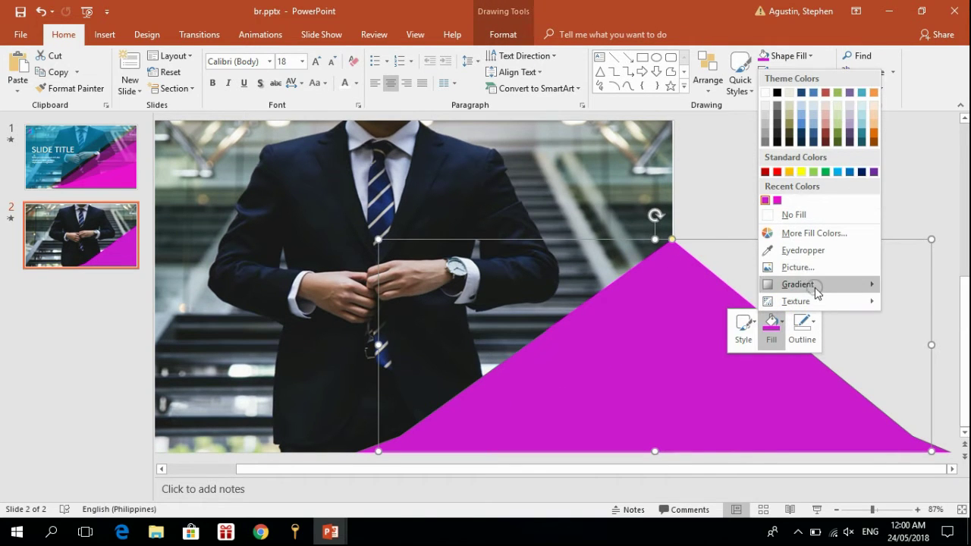
pyautogui.moveTo(816, 289)
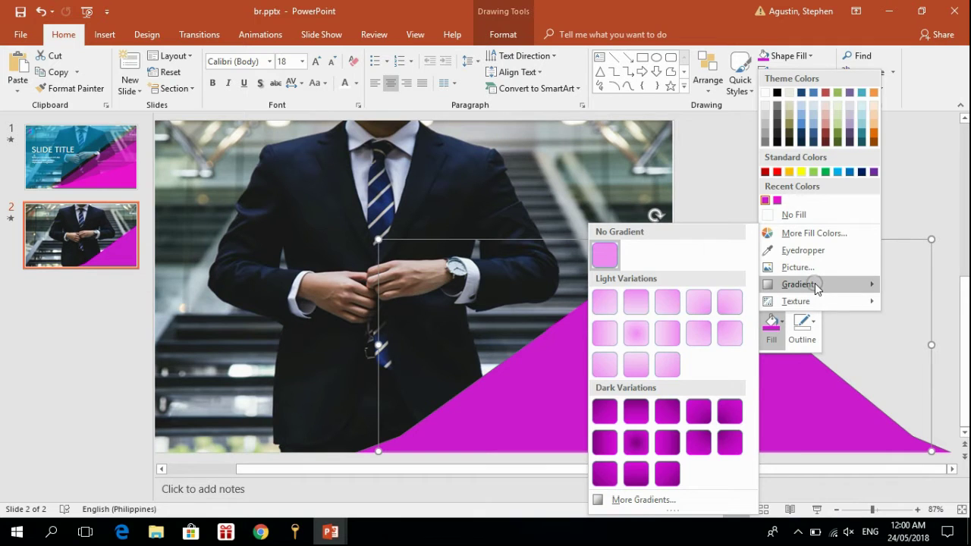
pyautogui.click(807, 238)
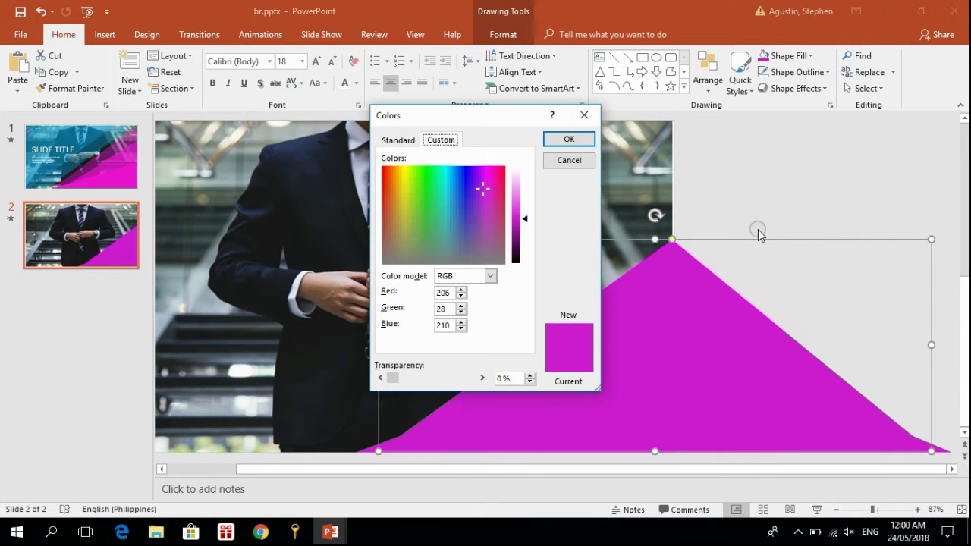
pyautogui.click(598, 115)
pyautogui.click(503, 34)
pyautogui.click(692, 291)
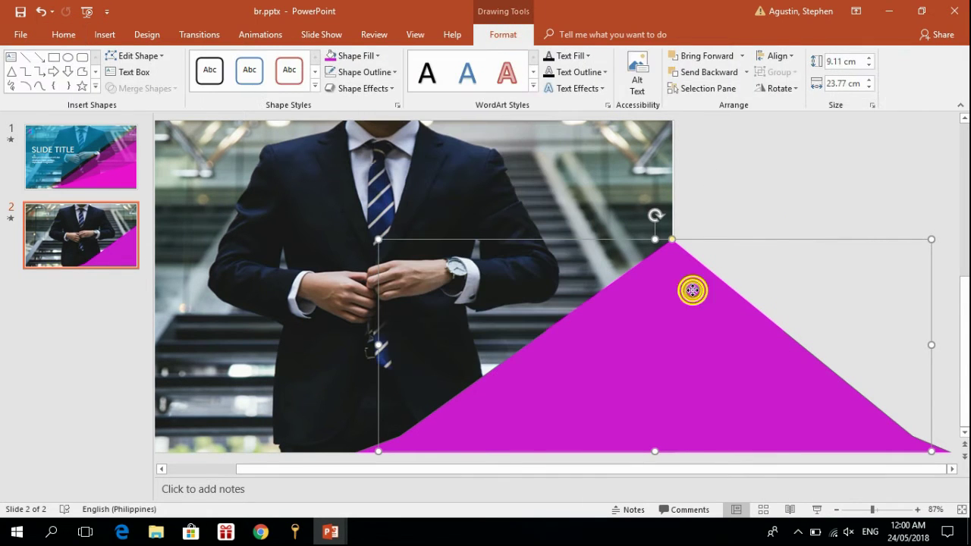
pyautogui.click(379, 56)
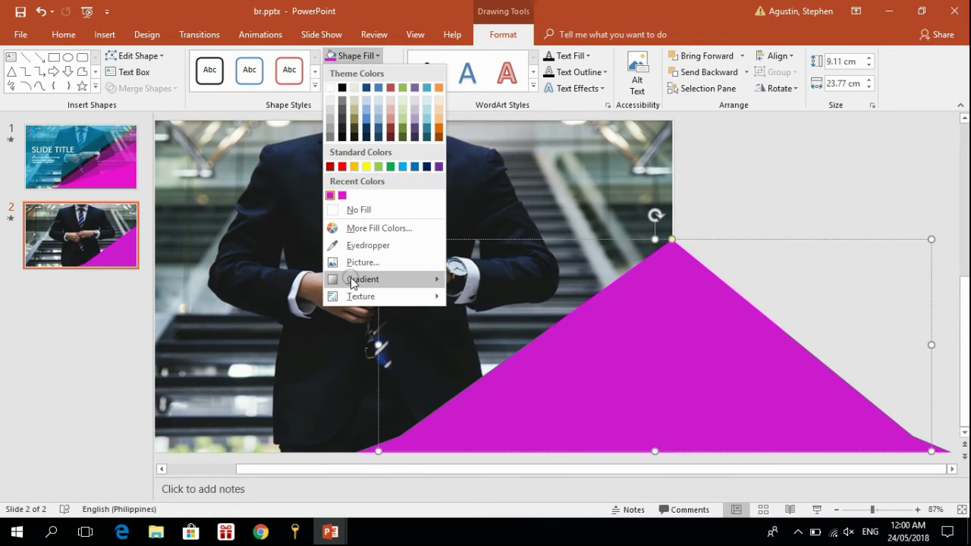
pyautogui.click(329, 195)
# - Set the magenta triangle's fill transparency to 28% in Format Shape
pyautogui.rightClick(622, 335)
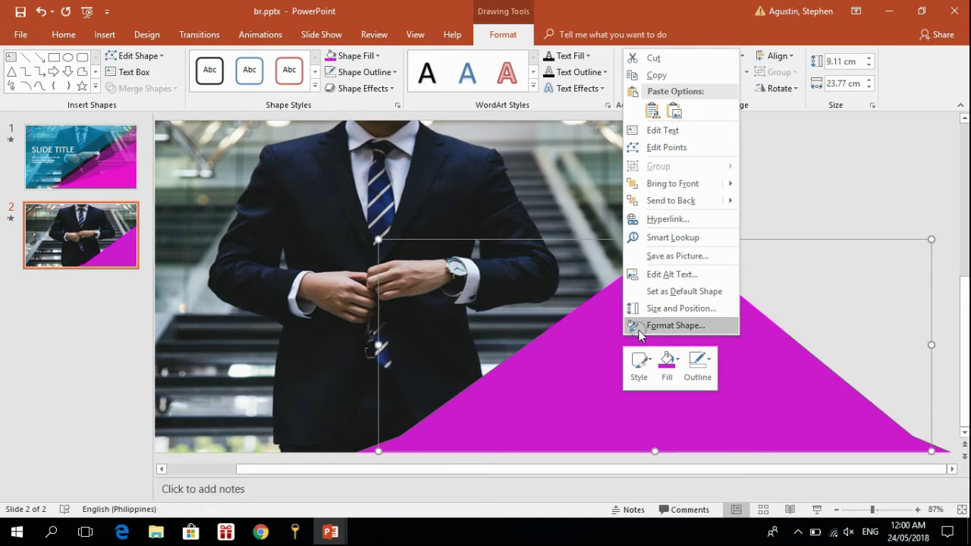
pyautogui.click(661, 324)
pyautogui.click(835, 207)
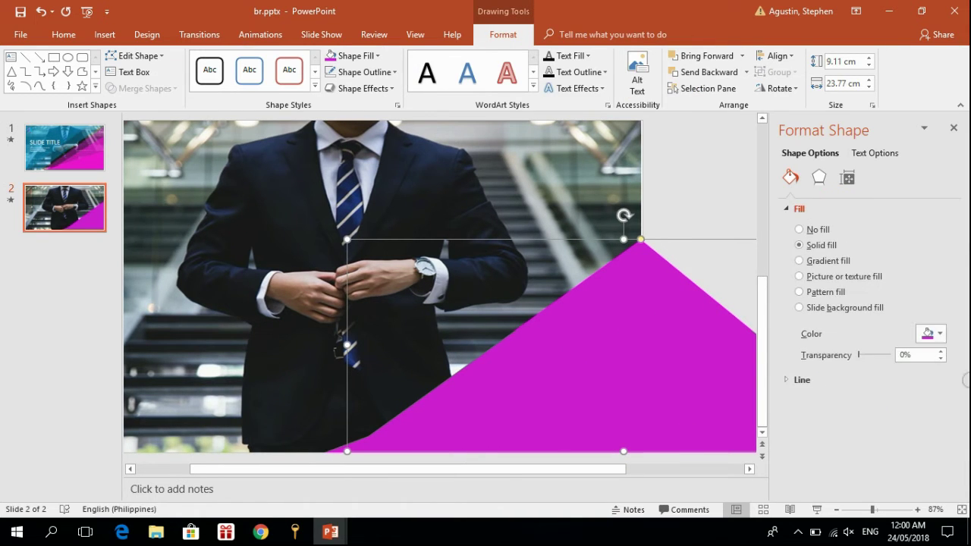
pyautogui.moveTo(861, 357); pyautogui.dragTo(870, 359)
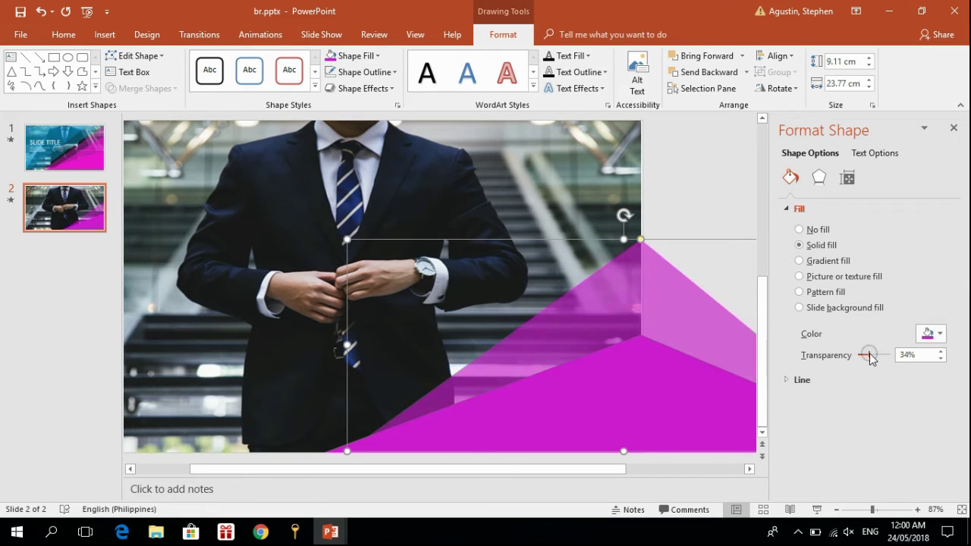
pyautogui.click(699, 179)
pyautogui.rightClick(597, 299)
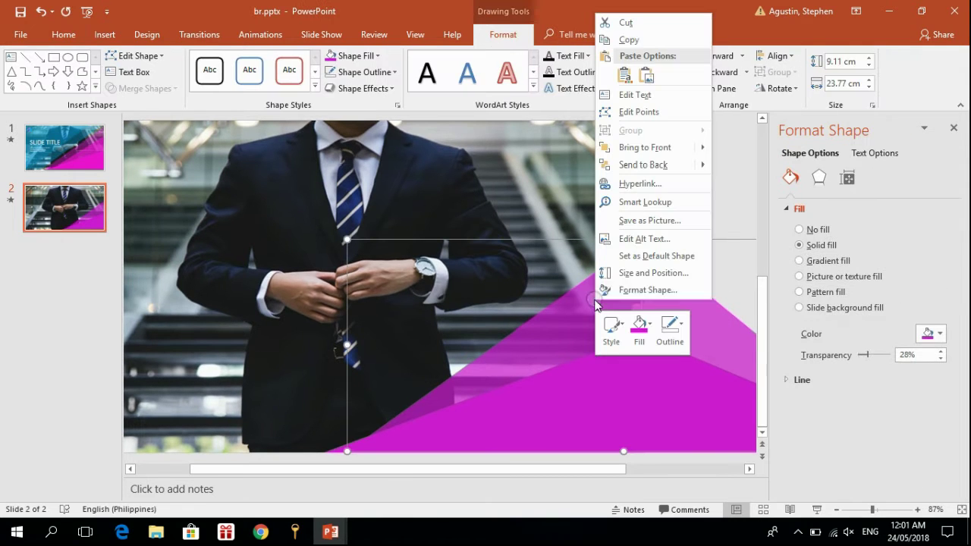
# - Paste a copy of the magenta triangle and move it toward the bottom-right
pyautogui.click(635, 41)
pyautogui.rightClick(558, 157)
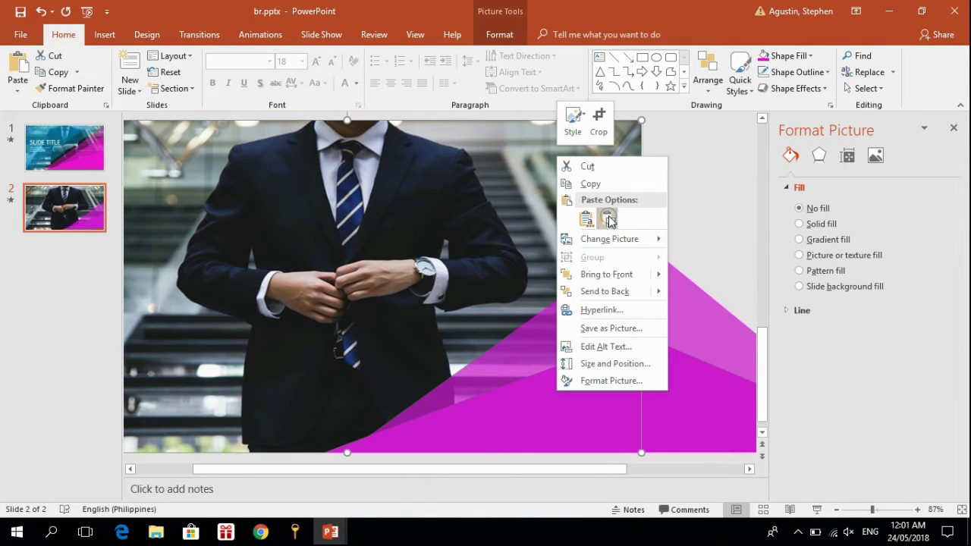
pyautogui.click(608, 220)
pyautogui.moveTo(464, 342); pyautogui.dragTo(699, 380)
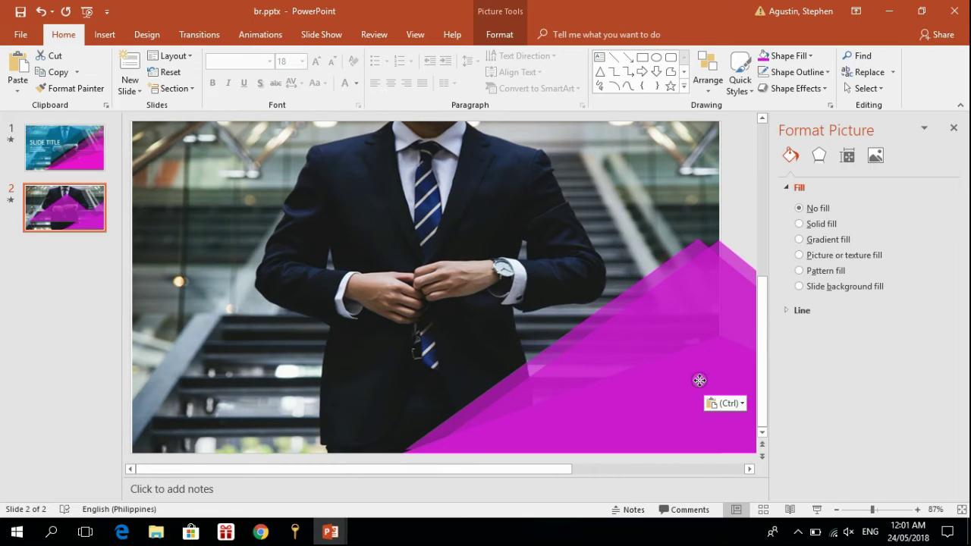
# - Make the pasted triangle taller and fine-tune its horizontal position
pyautogui.click(659, 236)
pyautogui.moveTo(657, 239); pyautogui.dragTo(656, 149)
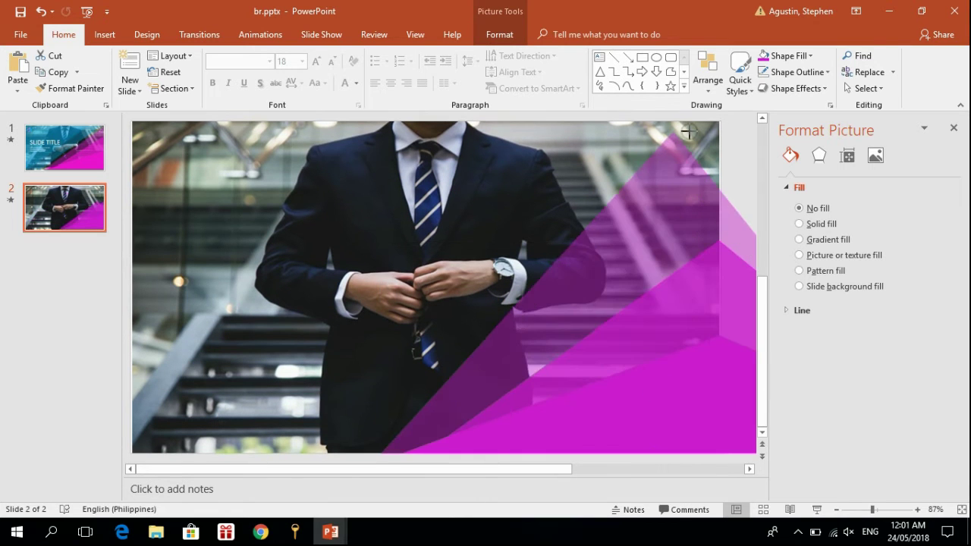
pyautogui.moveTo(674, 182); pyautogui.dragTo(719, 182)
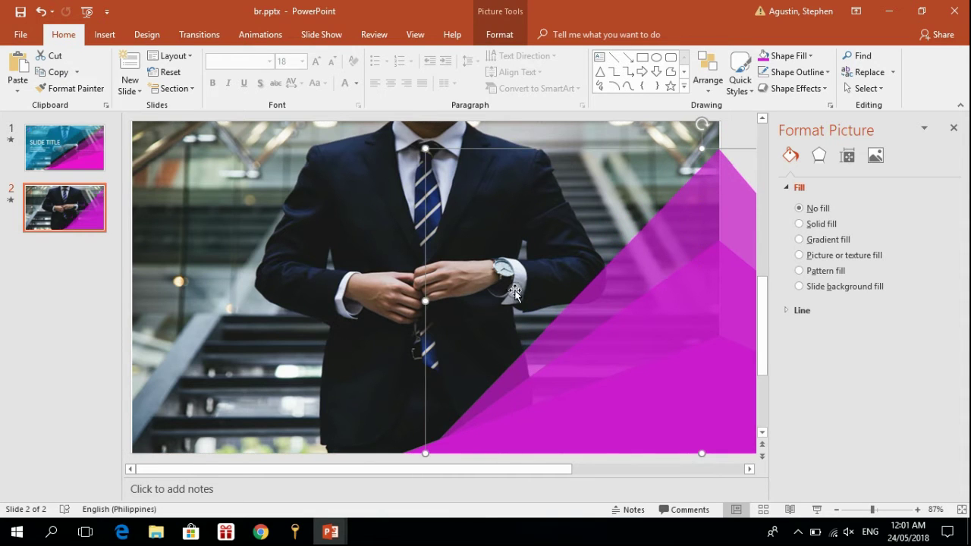
pyautogui.moveTo(424, 299); pyautogui.dragTo(400, 301)
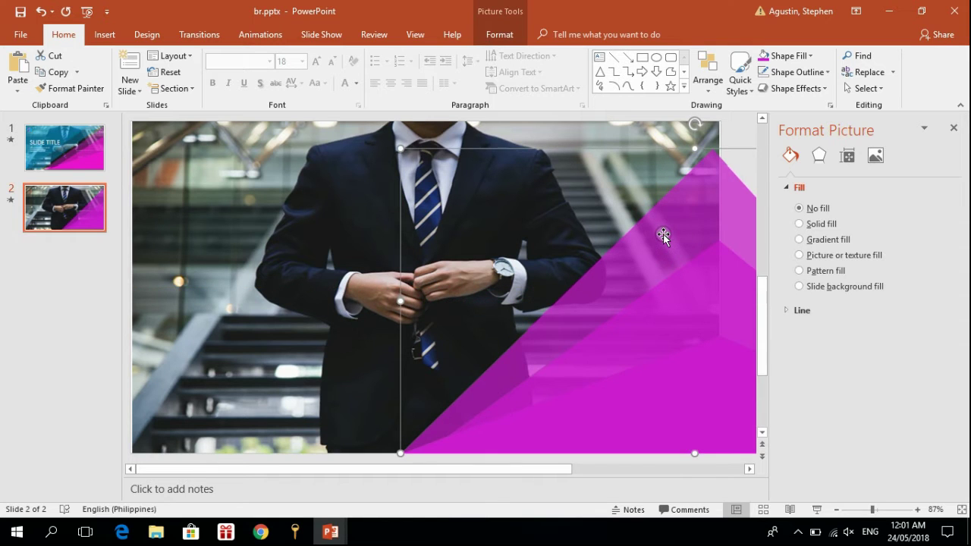
pyautogui.press('Right')
pyautogui.press('Right')
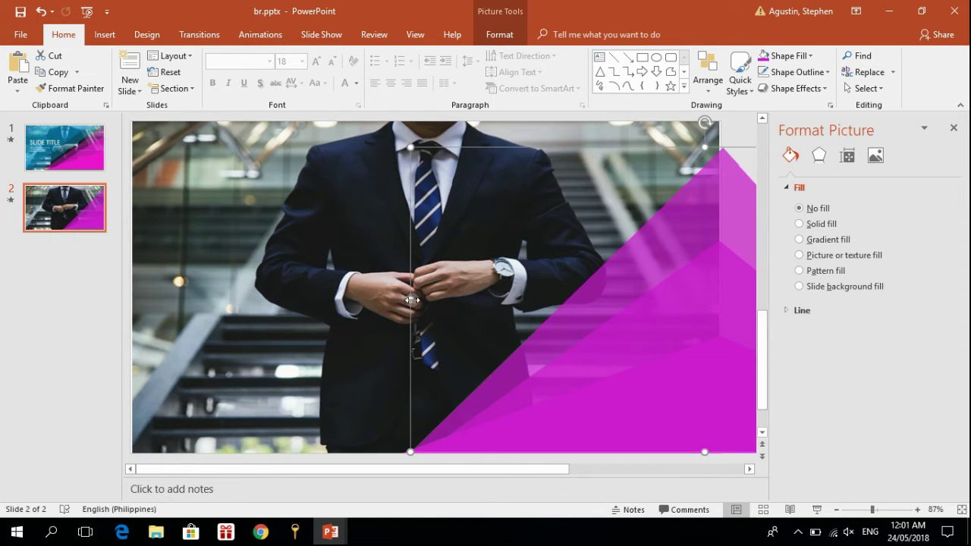
pyautogui.moveTo(412, 300); pyautogui.dragTo(384, 305)
pyautogui.hotkey('ctrl', 'Right')
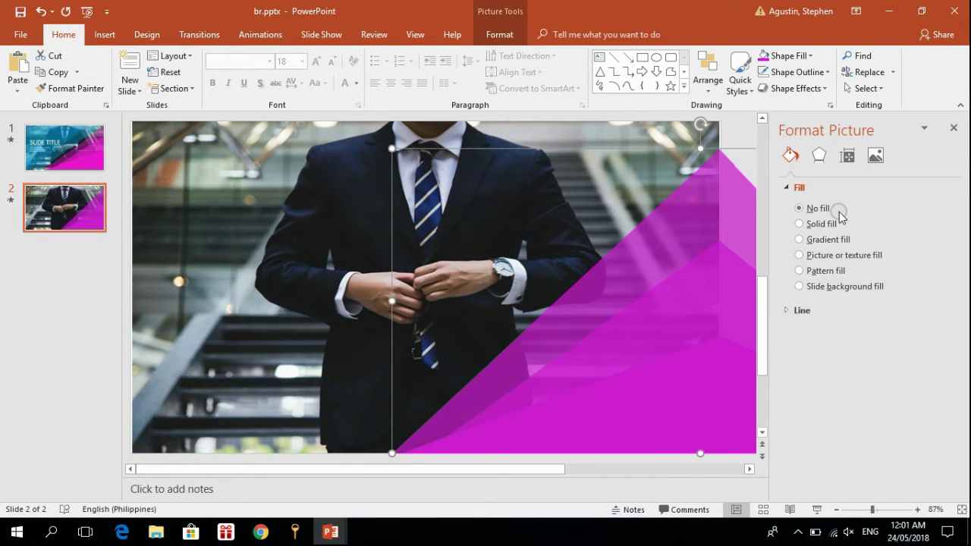
# - Try and remove a solid fill on the photo, then cut, re-paste and nudge the photo left
pyautogui.click(832, 223)
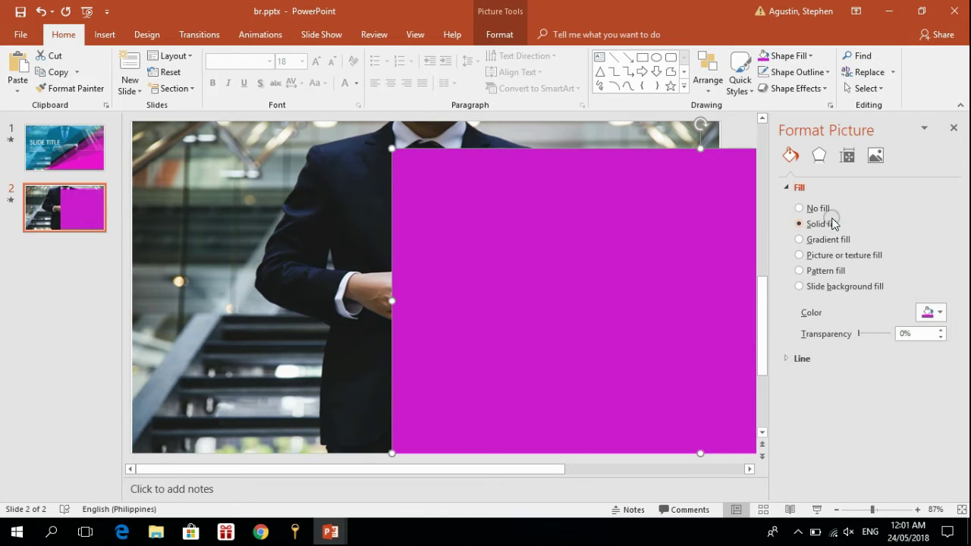
pyautogui.click(807, 209)
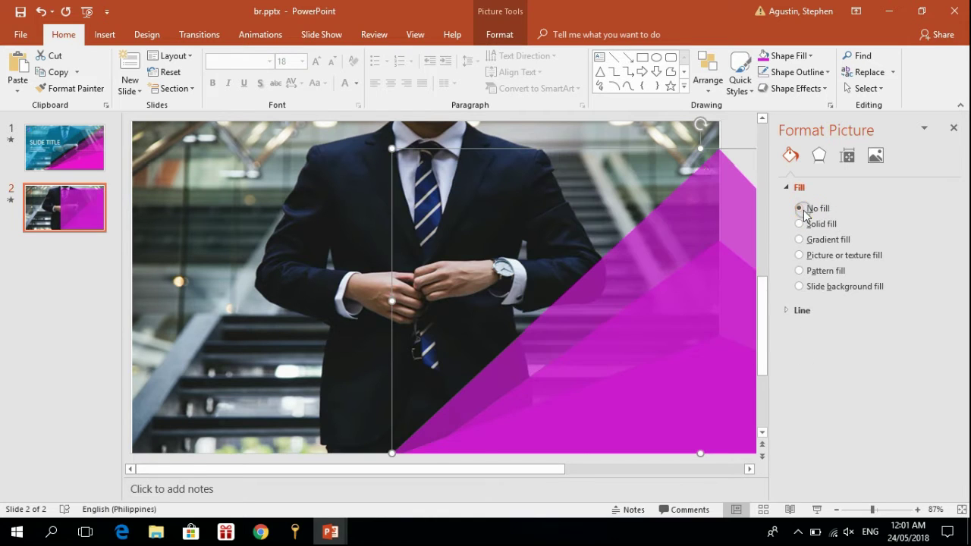
pyautogui.rightClick(683, 191)
pyautogui.click(709, 196)
pyautogui.rightClick(574, 171)
pyautogui.click(597, 231)
pyautogui.press('Left')
pyautogui.click(790, 156)
pyautogui.rightClick(484, 188)
pyautogui.click(523, 199)
# - Paste another triangle copy, undo an accidental photo move, and drag the triangle into place
pyautogui.rightClick(497, 290)
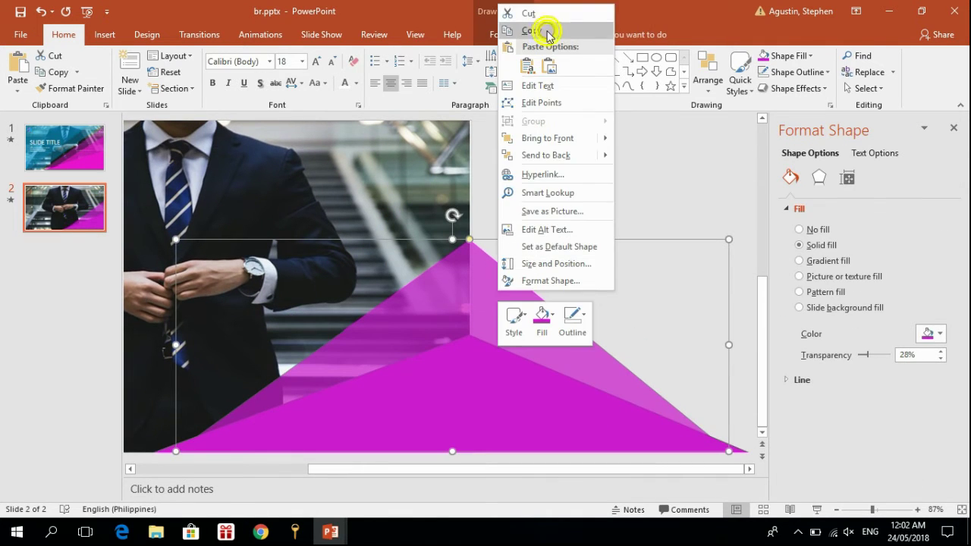
pyautogui.click(545, 30)
pyautogui.rightClick(529, 136)
pyautogui.click(558, 160)
pyautogui.click(614, 276)
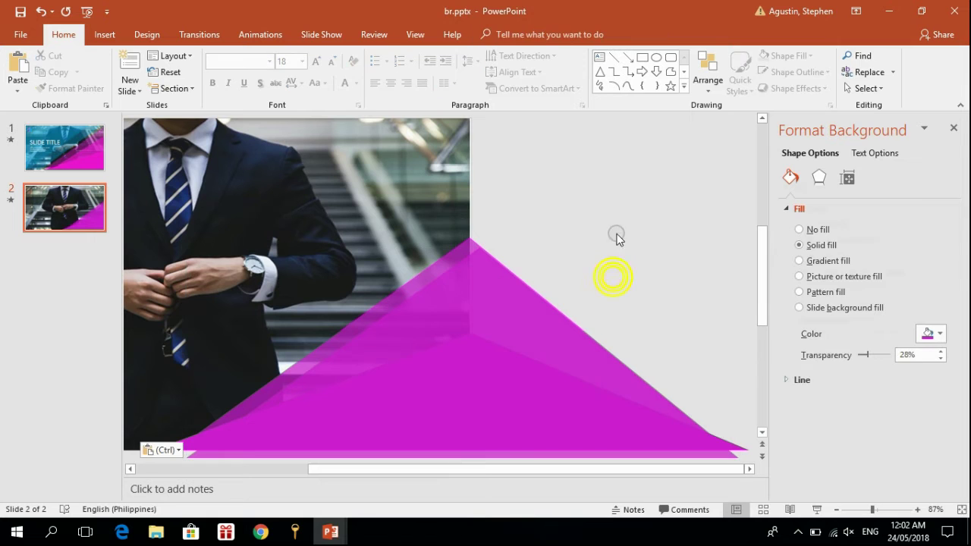
pyautogui.click(573, 298)
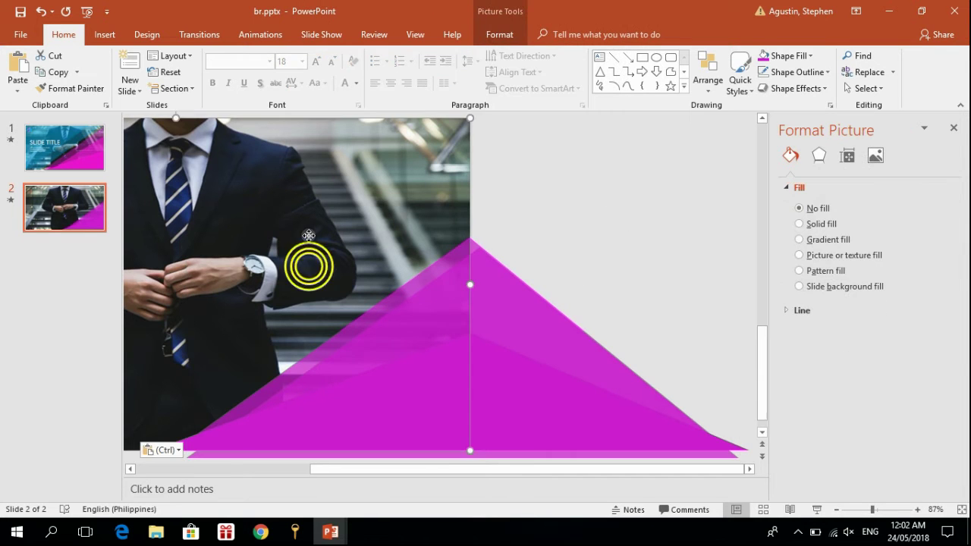
pyautogui.moveTo(260, 267); pyautogui.dragTo(260, 236)
pyautogui.click(44, 10)
pyautogui.click(417, 314)
pyautogui.moveTo(186, 248)
pyautogui.mouseDown()
pyautogui.moveTo(408, 245)
pyautogui.moveTo(494, 181)
pyautogui.mouseUp()
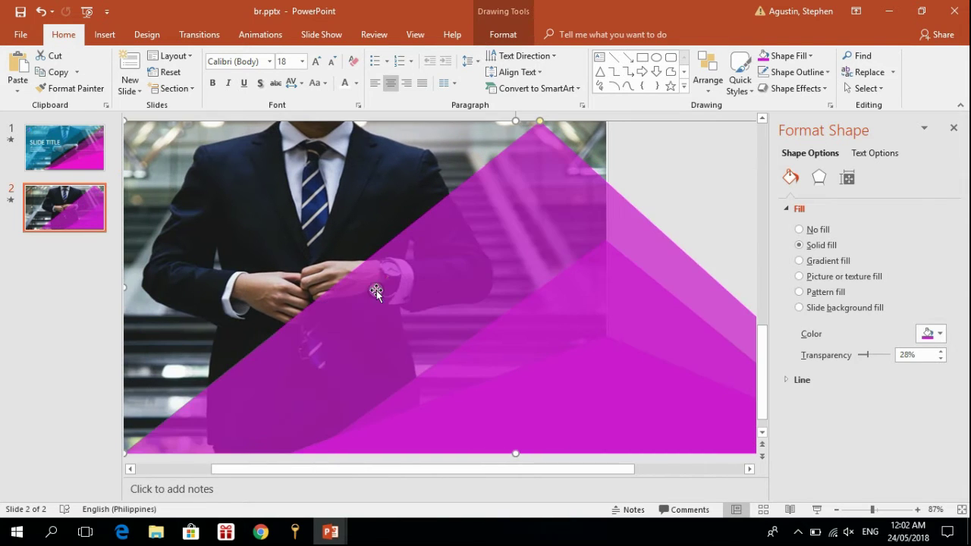
# - Fade a magenta triangle to 74% transparency and send the triangle and then the photo to the back
pyautogui.moveTo(132, 164); pyautogui.dragTo(443, 293)
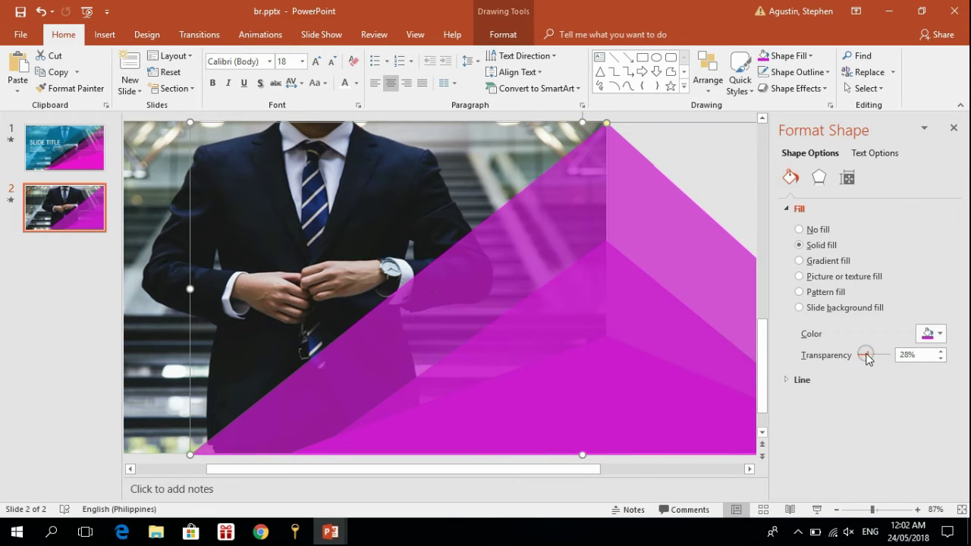
pyautogui.moveTo(869, 359); pyautogui.dragTo(884, 362)
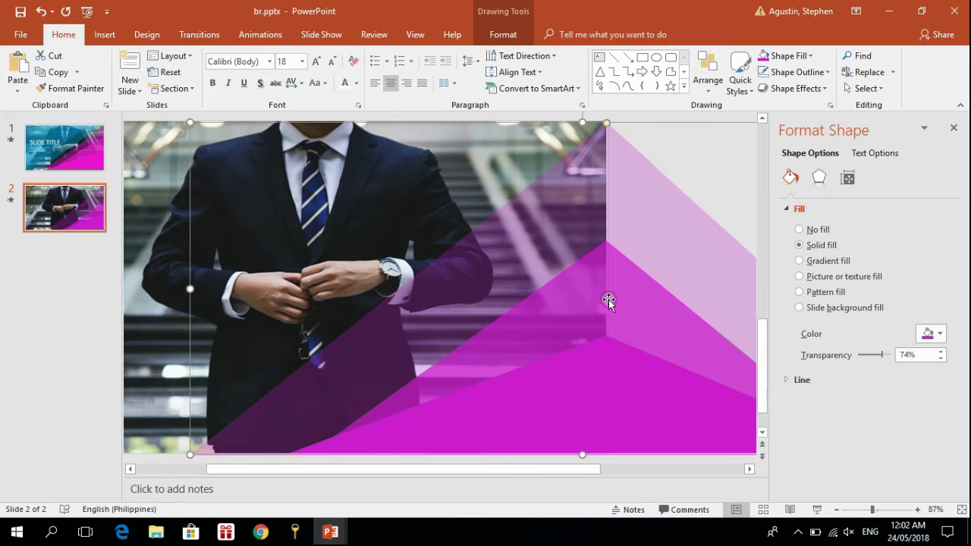
pyautogui.rightClick(633, 181)
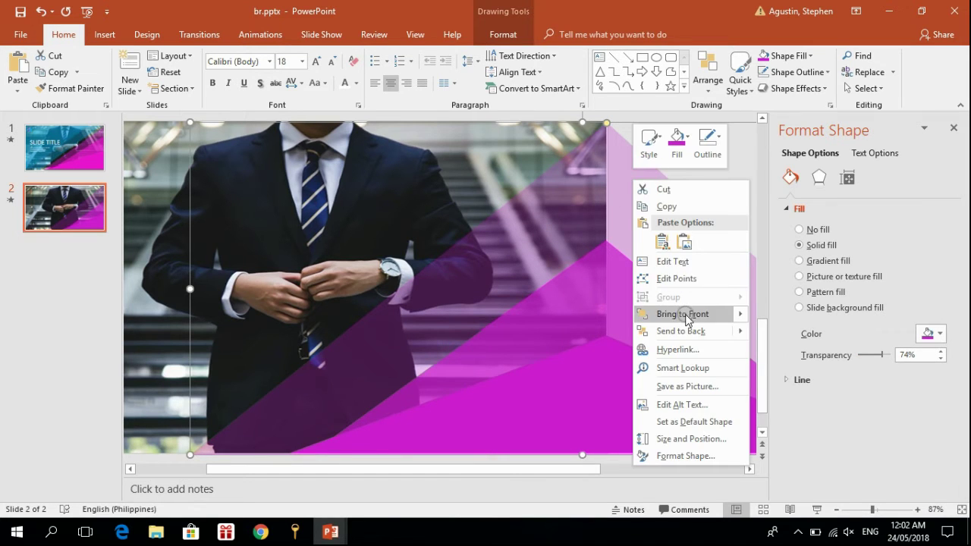
pyautogui.click(683, 329)
pyautogui.click(232, 161)
pyautogui.rightClick(233, 161)
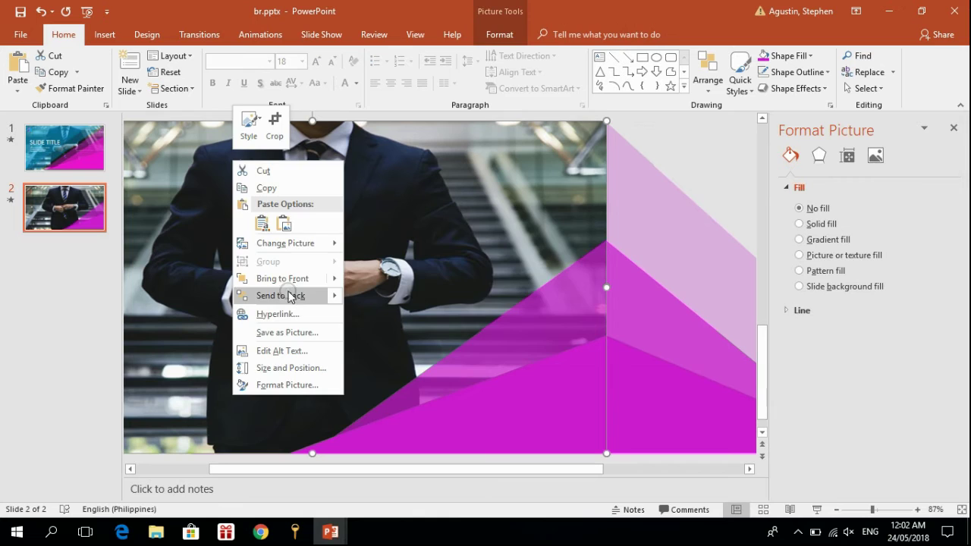
pyautogui.click(291, 296)
# - Make the front magenta triangle more opaque, close the formatting pane, and zoom out
pyautogui.click(647, 308)
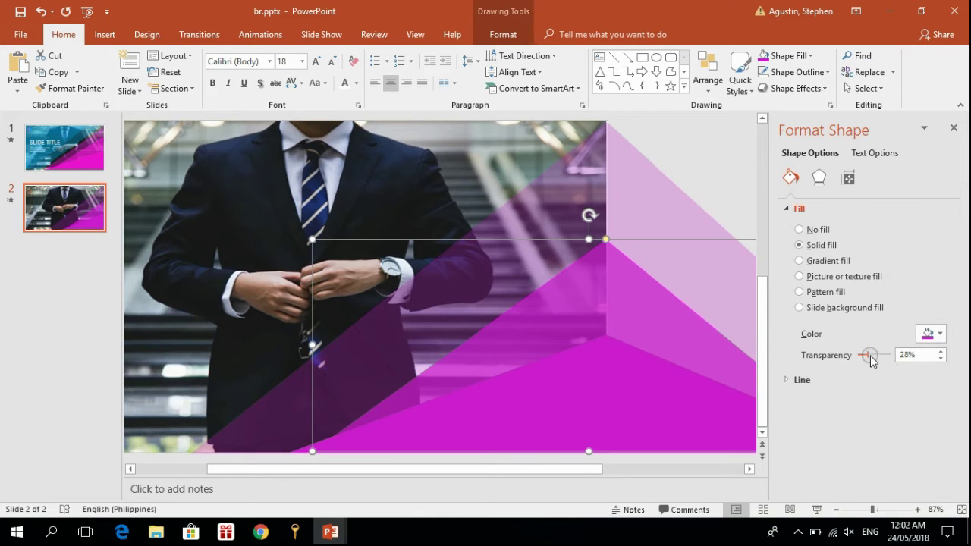
pyautogui.moveTo(868, 355); pyautogui.dragTo(865, 354)
pyautogui.click(604, 403)
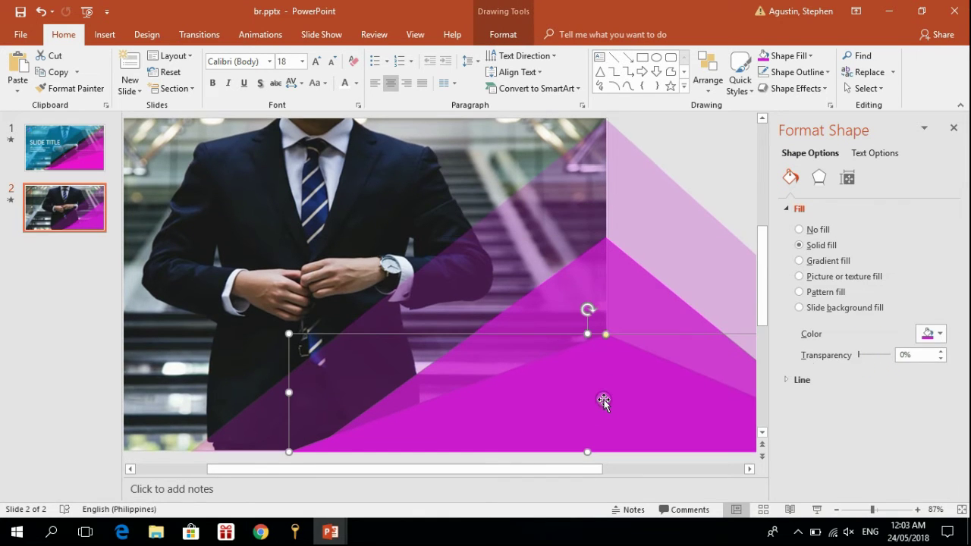
pyautogui.click(629, 297)
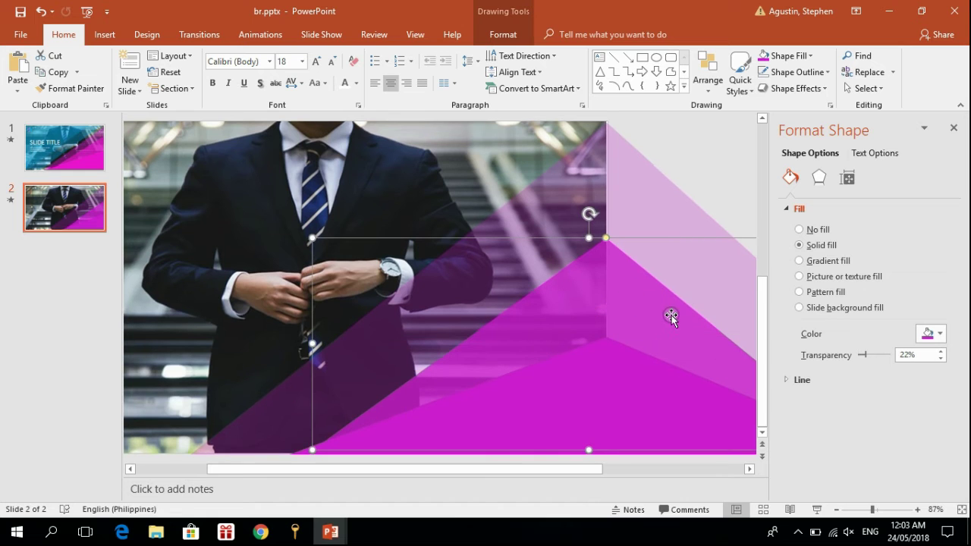
pyautogui.click(714, 176)
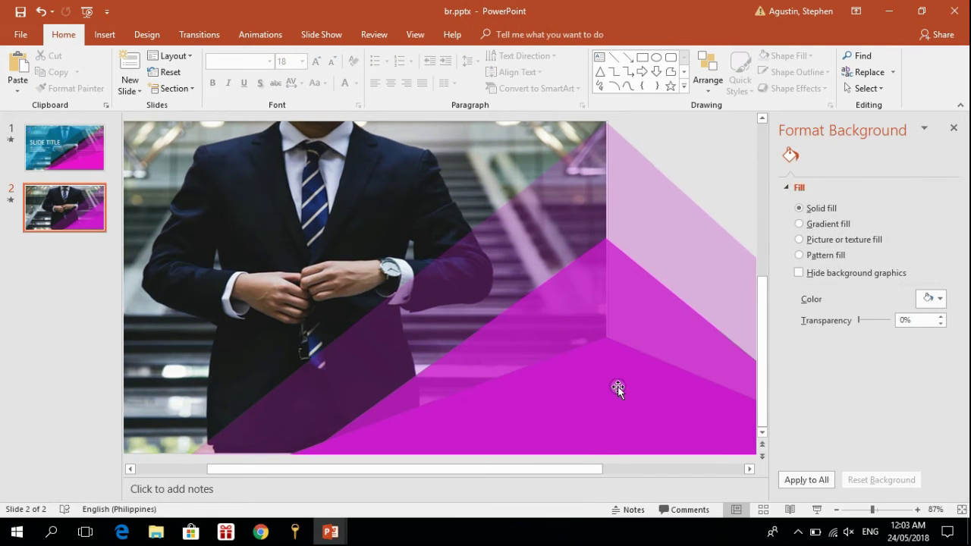
pyautogui.click(618, 389)
pyautogui.click(956, 129)
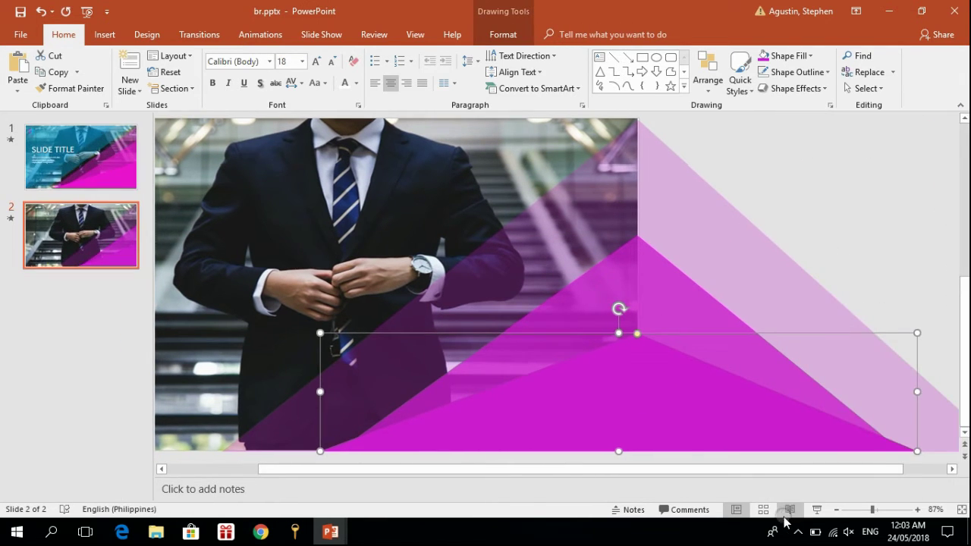
pyautogui.click(837, 509)
pyautogui.click(837, 510)
pyautogui.click(837, 510)
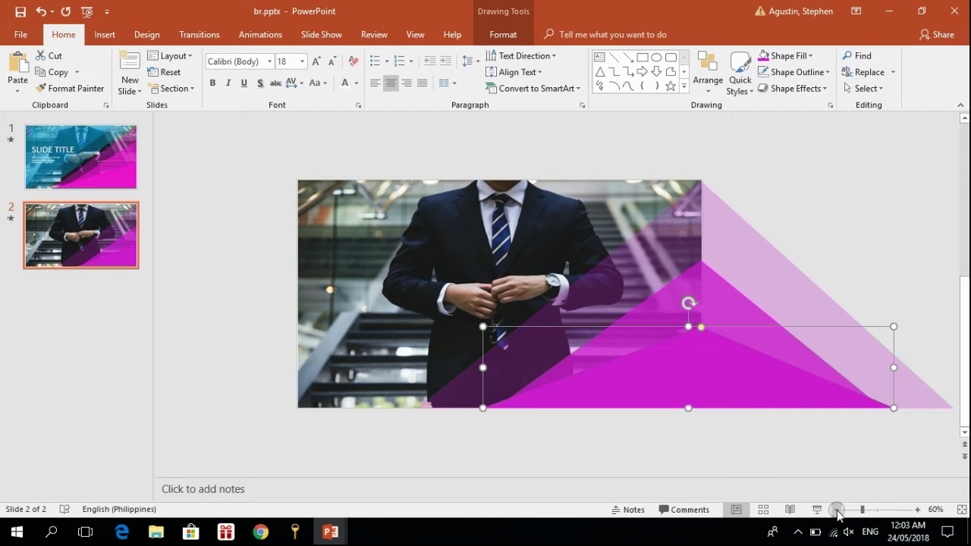
# - Draw a rectangle, rotate it about 45 degrees, and move it over the photo
pyautogui.click(105, 35)
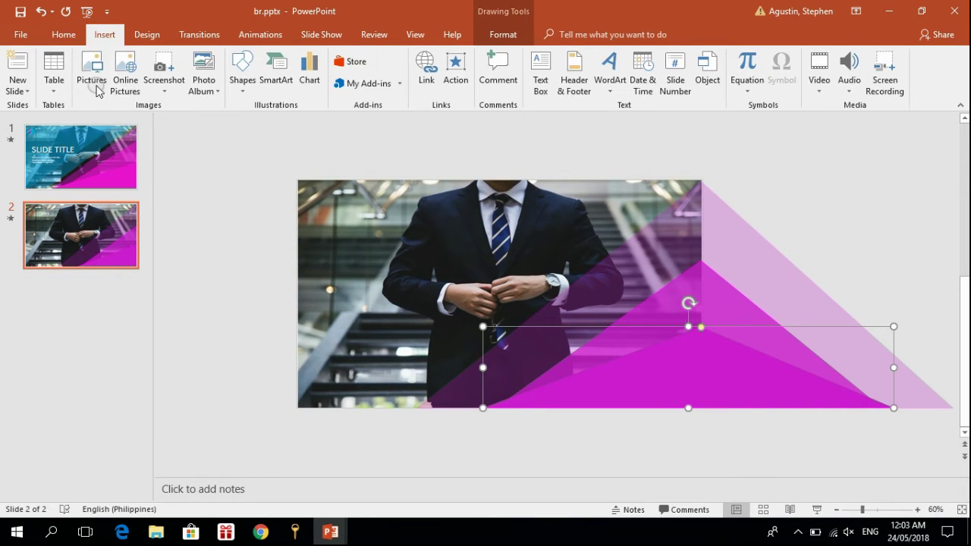
pyautogui.click(244, 91)
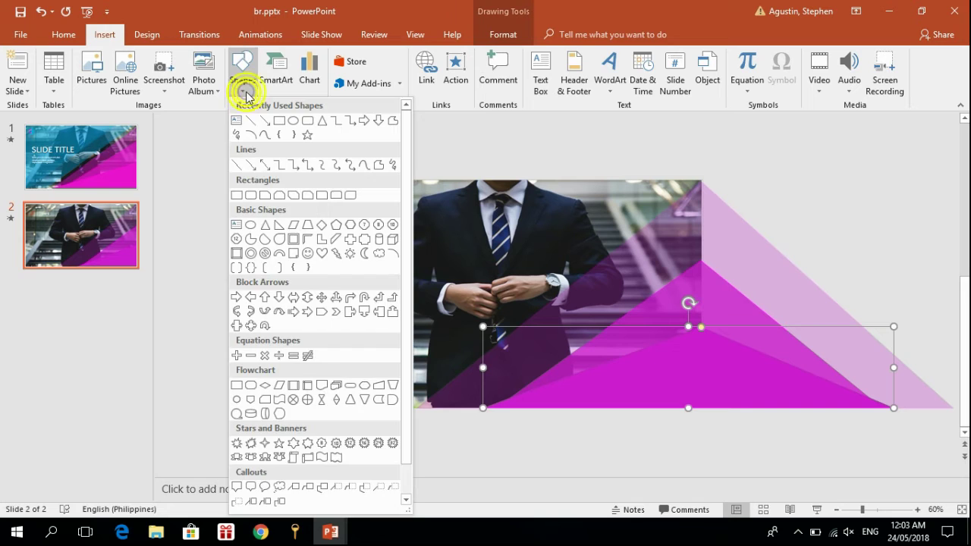
pyautogui.click(280, 121)
pyautogui.moveTo(222, 165); pyautogui.dragTo(341, 454)
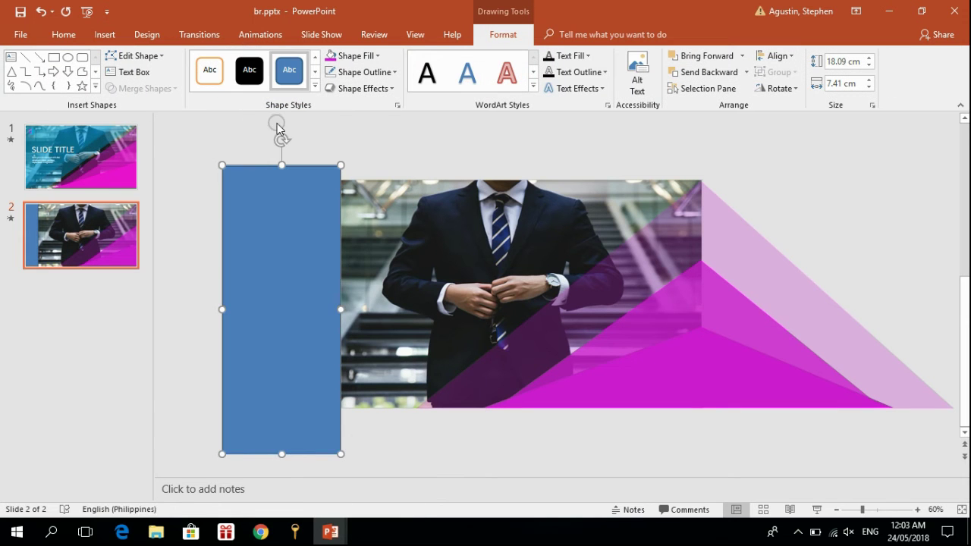
pyautogui.moveTo(356, 123); pyautogui.dragTo(453, 145)
pyautogui.moveTo(323, 297)
pyautogui.mouseDown()
pyautogui.moveTo(566, 212)
pyautogui.moveTo(510, 242)
pyautogui.mouseUp()
# - Adjust the rectangle's tilt and stretch it into a long 33.24 cm diagonal band
pyautogui.moveTo(583, 147); pyautogui.dragTo(596, 155)
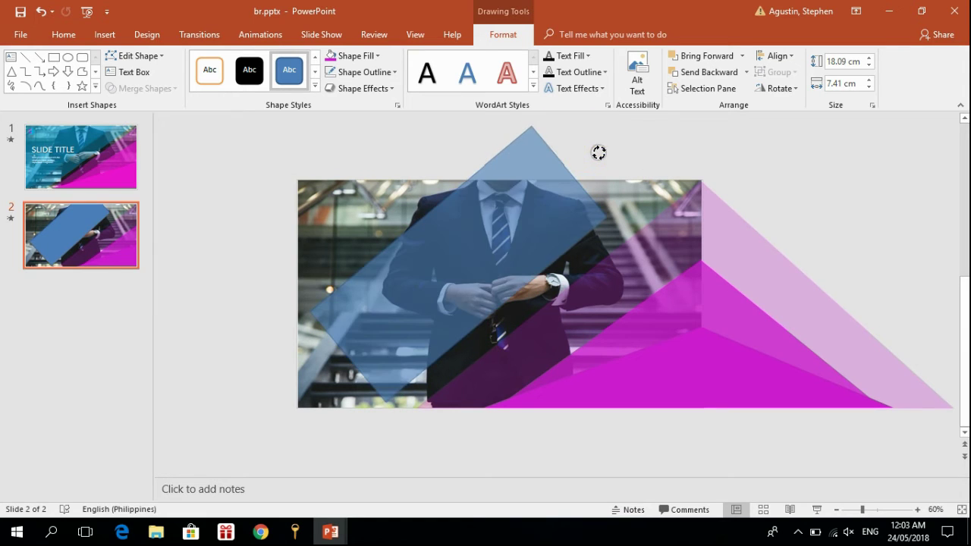
pyautogui.moveTo(491, 264); pyautogui.dragTo(571, 203)
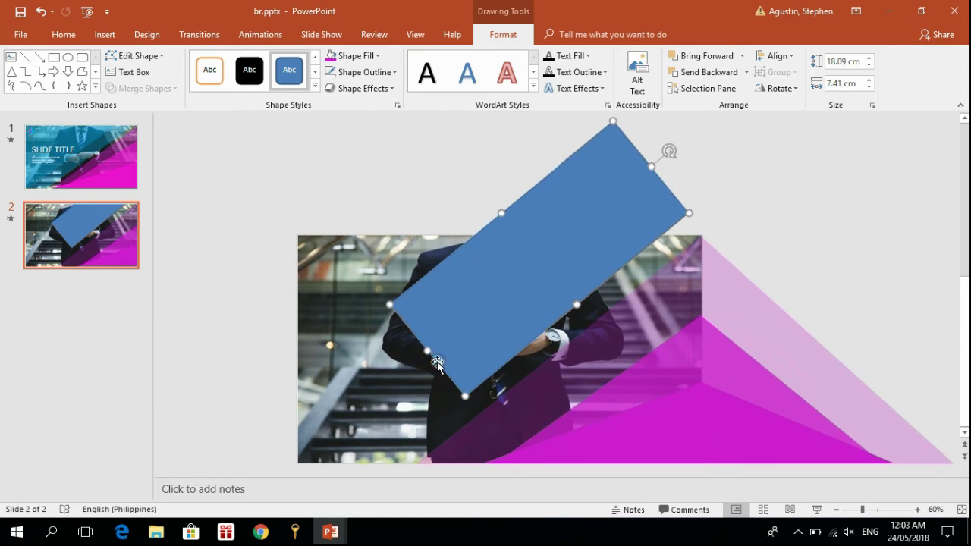
pyautogui.moveTo(427, 351); pyautogui.dragTo(203, 454)
pyautogui.rightClick(579, 215)
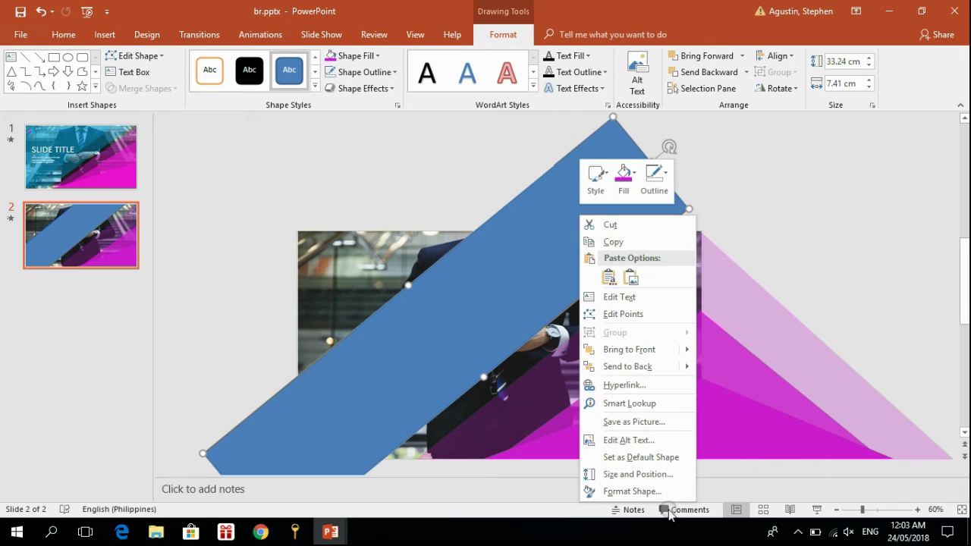
pyautogui.press('Escape')
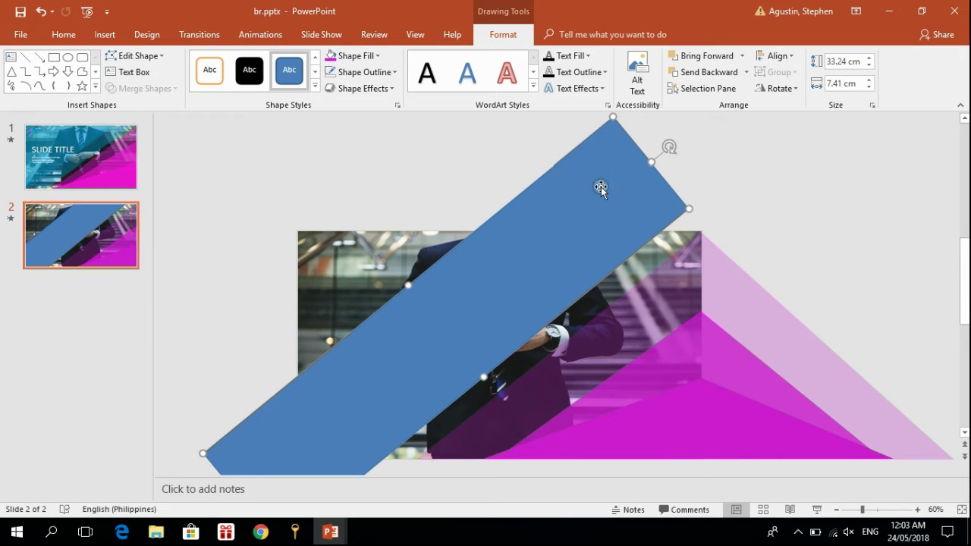
pyautogui.rightClick(601, 187)
# - Give the band a Light Blue fill, no outline, and 65% transparency
pyautogui.click(653, 148)
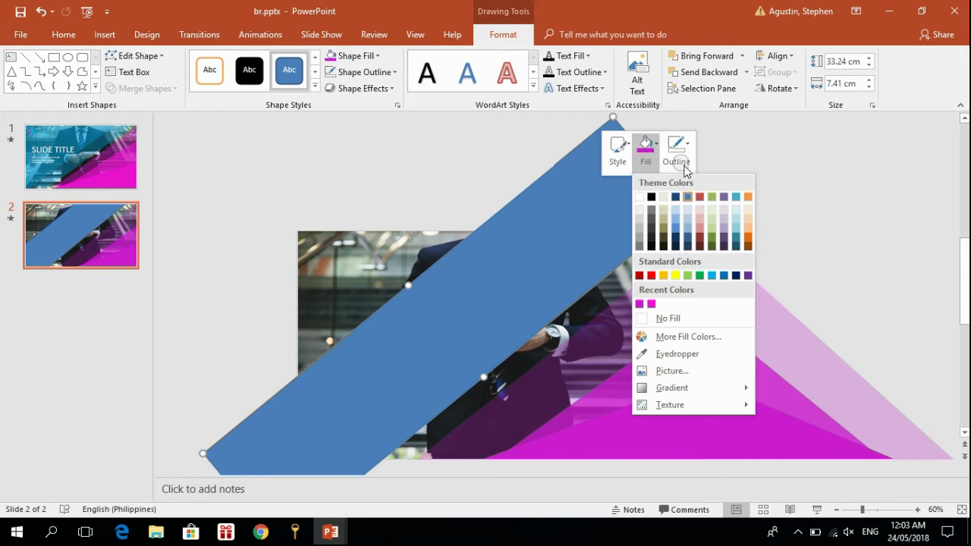
pyautogui.click(715, 279)
pyautogui.click(677, 148)
pyautogui.click(689, 315)
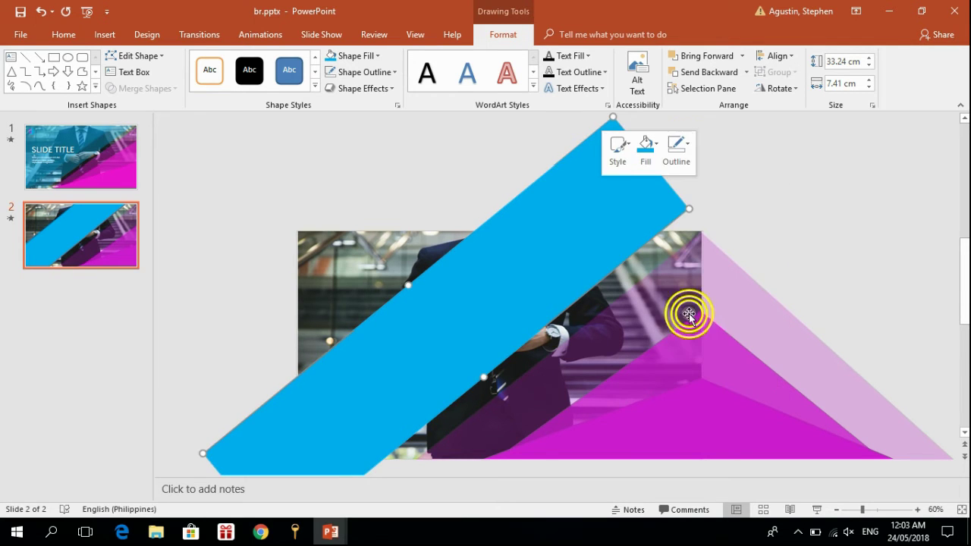
pyautogui.rightClick(587, 232)
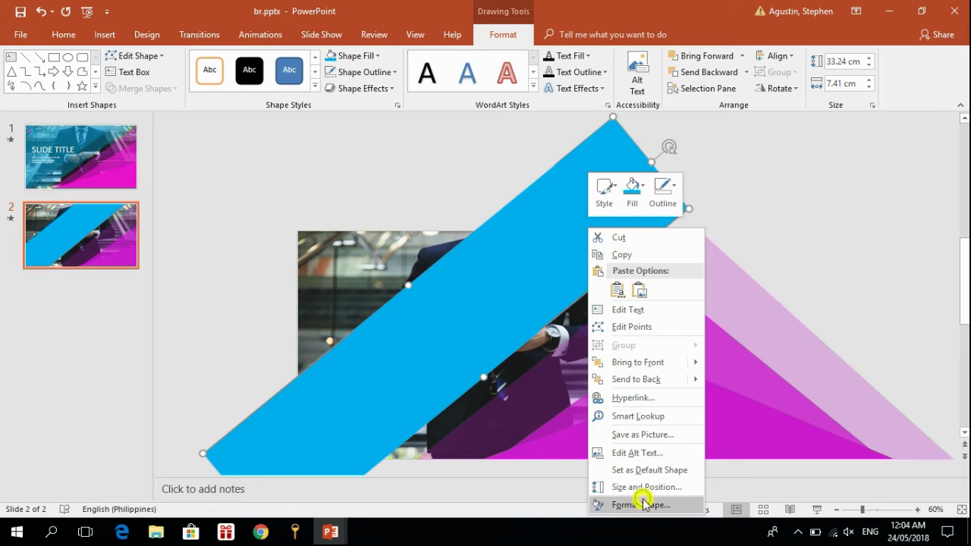
pyautogui.click(643, 503)
pyautogui.moveTo(863, 356); pyautogui.dragTo(879, 355)
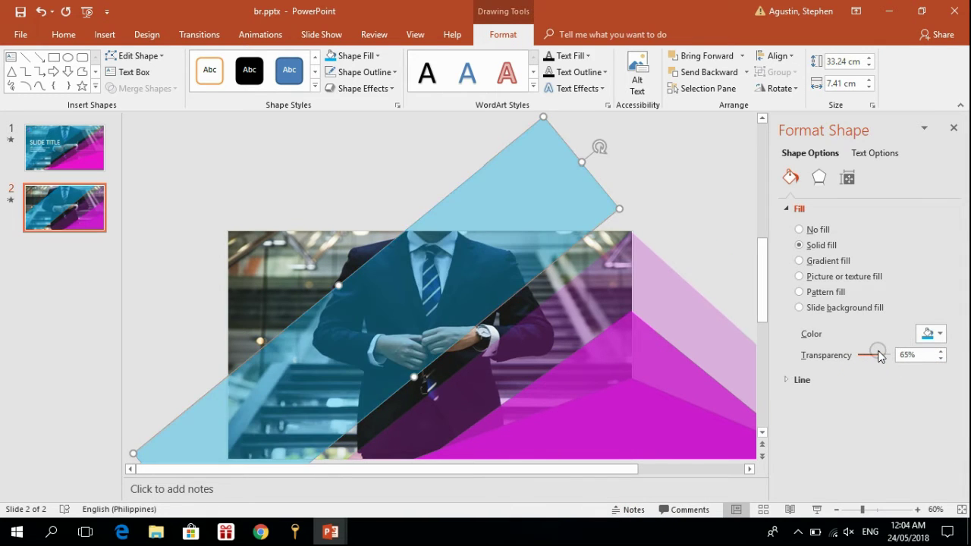
# - Widen the blue band to 14.86 cm
pyautogui.click(704, 174)
pyautogui.click(521, 217)
pyautogui.rightClick(520, 217)
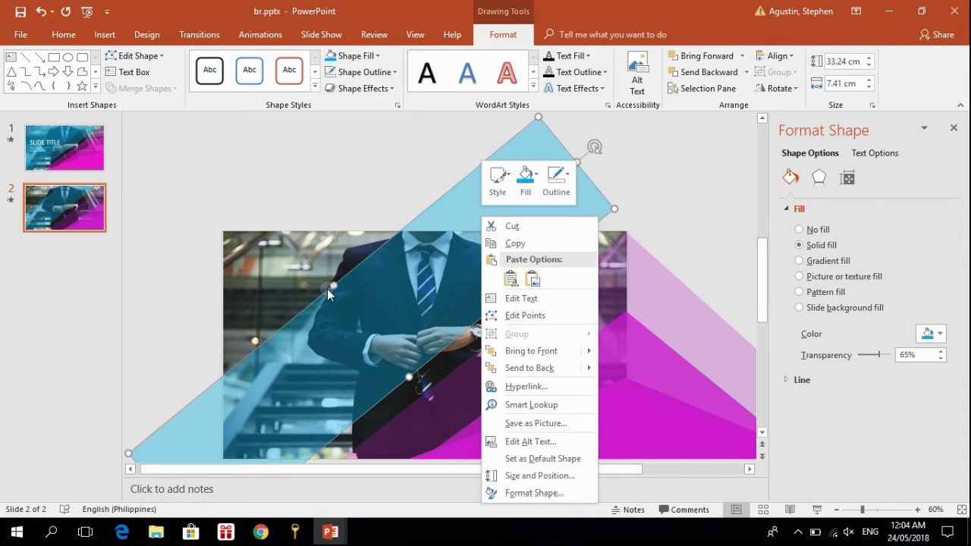
pyautogui.click(290, 158)
pyautogui.moveTo(332, 287); pyautogui.dragTo(212, 220)
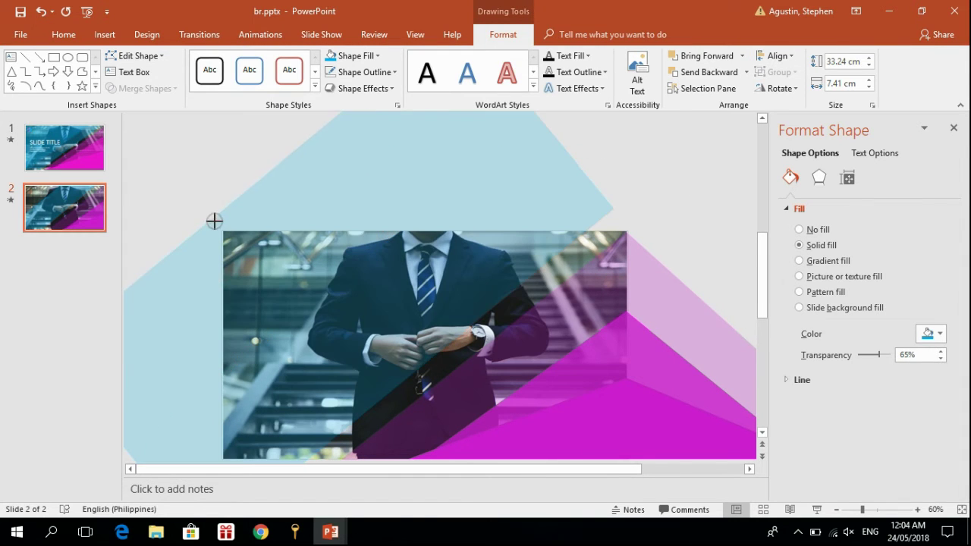
# - Copy the widened band and paste a duplicate offset up and to the left
pyautogui.rightClick(469, 193)
pyautogui.click(507, 217)
pyautogui.rightClick(513, 213)
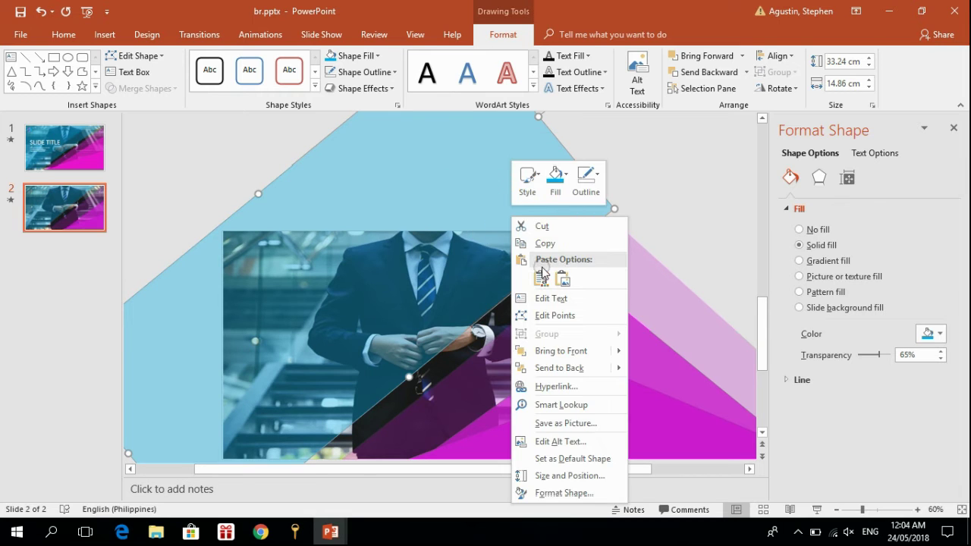
pyautogui.click(538, 276)
pyautogui.moveTo(415, 235)
pyautogui.mouseDown()
pyautogui.moveTo(377, 213)
pyautogui.moveTo(378, 195)
pyautogui.mouseUp()
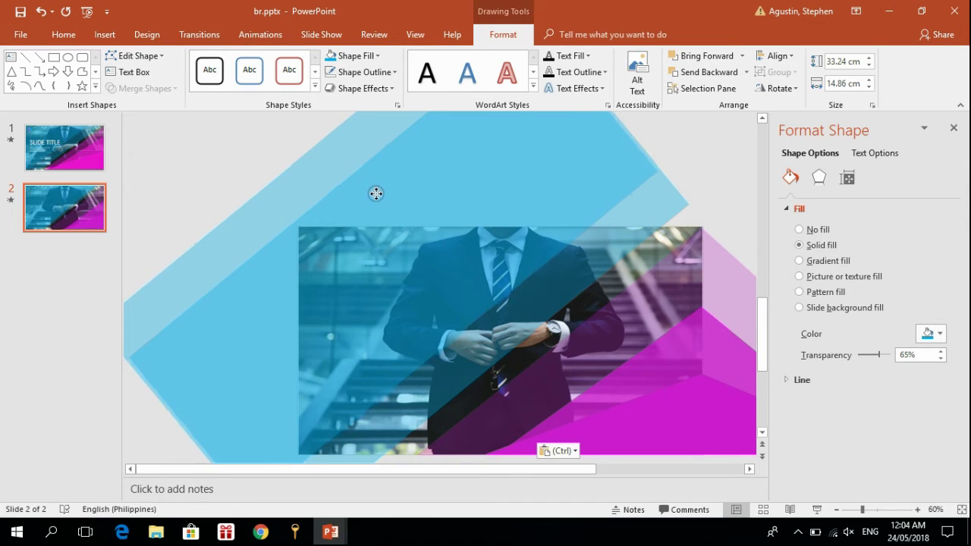
# - Slightly lengthen the 74% transparent tilted rectangle
pyautogui.click(376, 193)
pyautogui.click(745, 182)
pyautogui.click(676, 258)
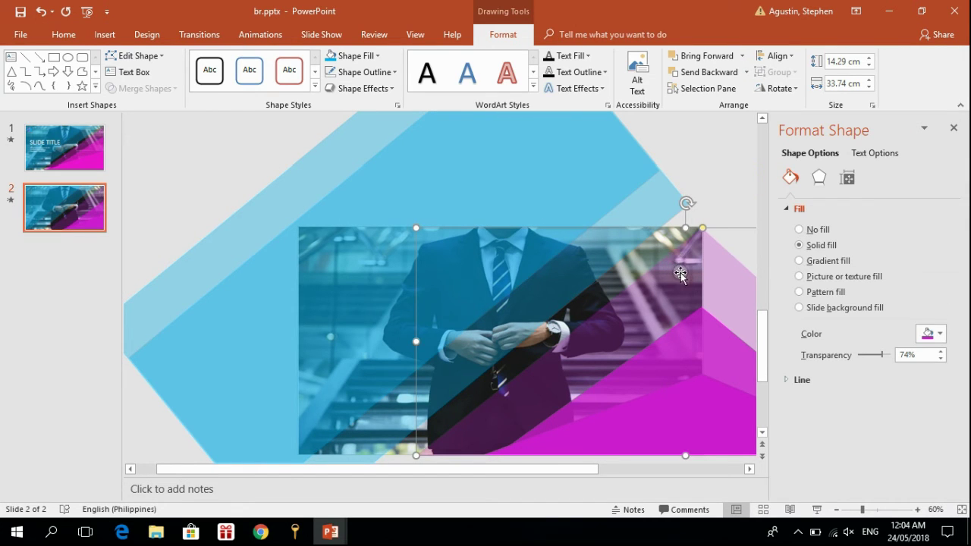
pyautogui.moveTo(415, 341); pyautogui.dragTo(408, 341)
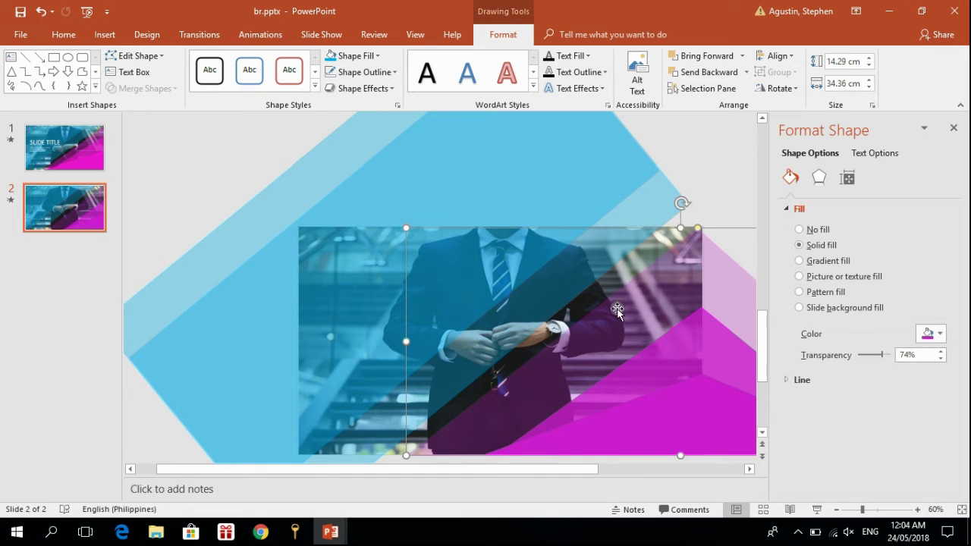
pyautogui.click(724, 169)
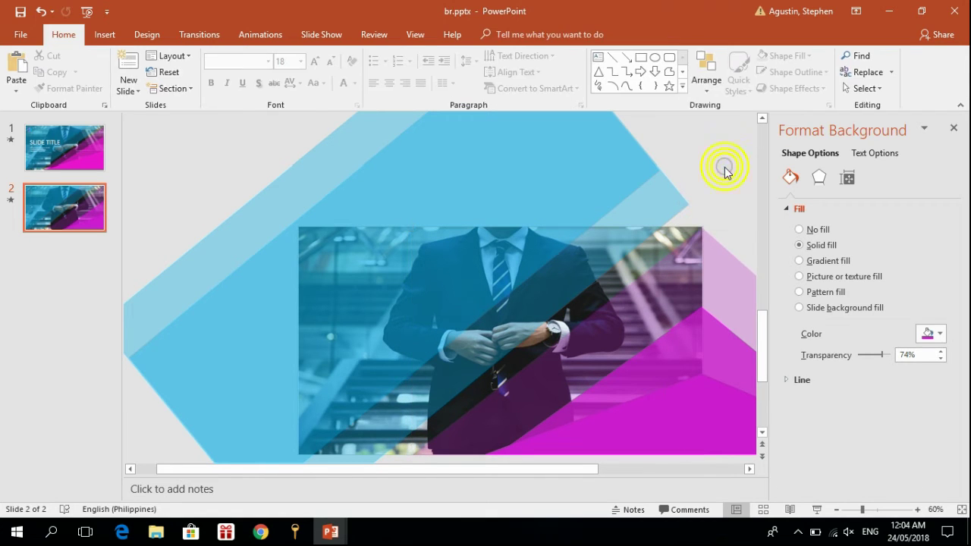
pyautogui.click(816, 509)
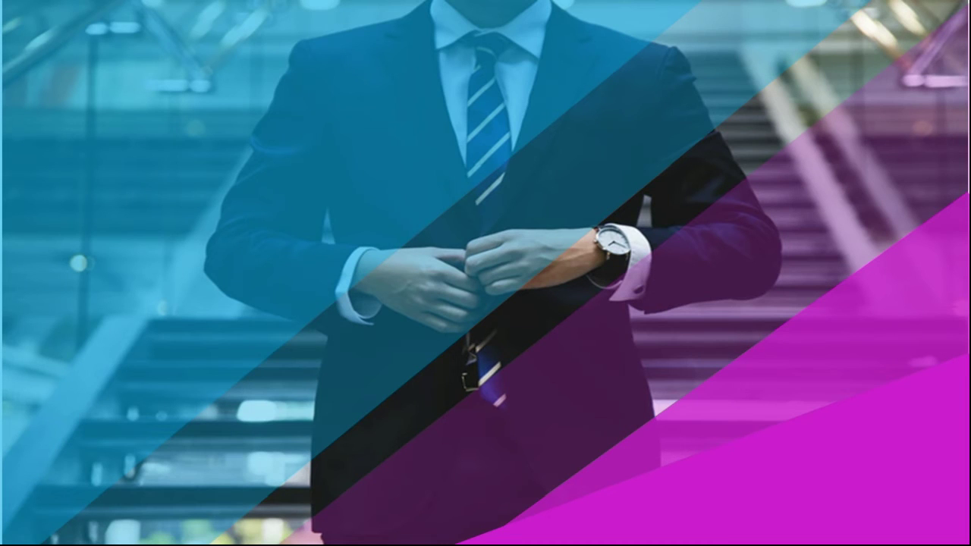
pyautogui.press('Escape')
pyautogui.click(645, 260)
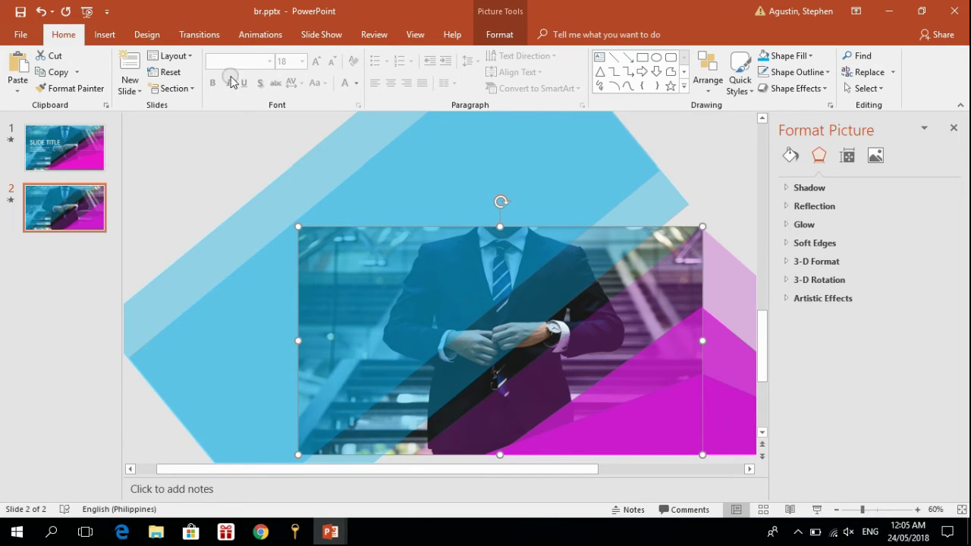
# - Set slide 2's transition to None, preview it full screen, then return to slide 1
pyautogui.click(198, 37)
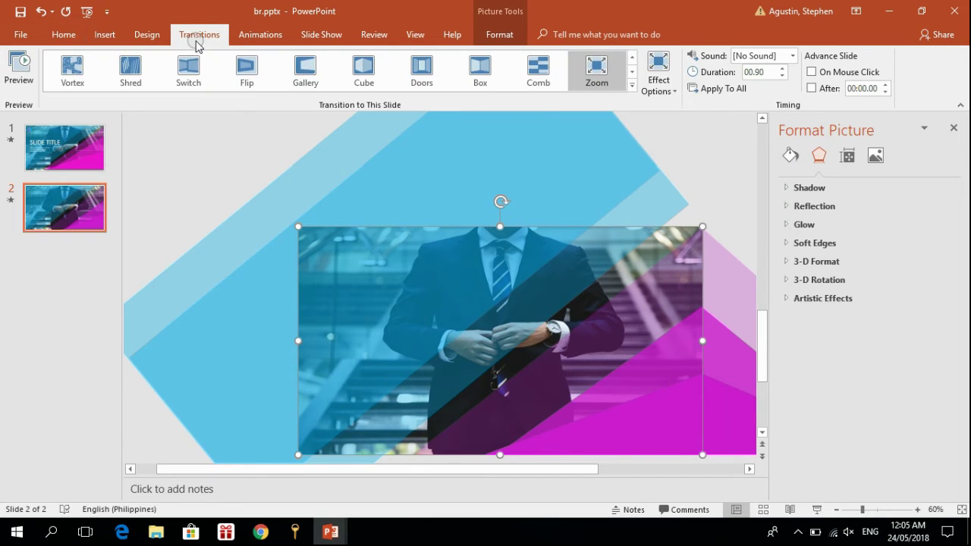
pyautogui.click(632, 56)
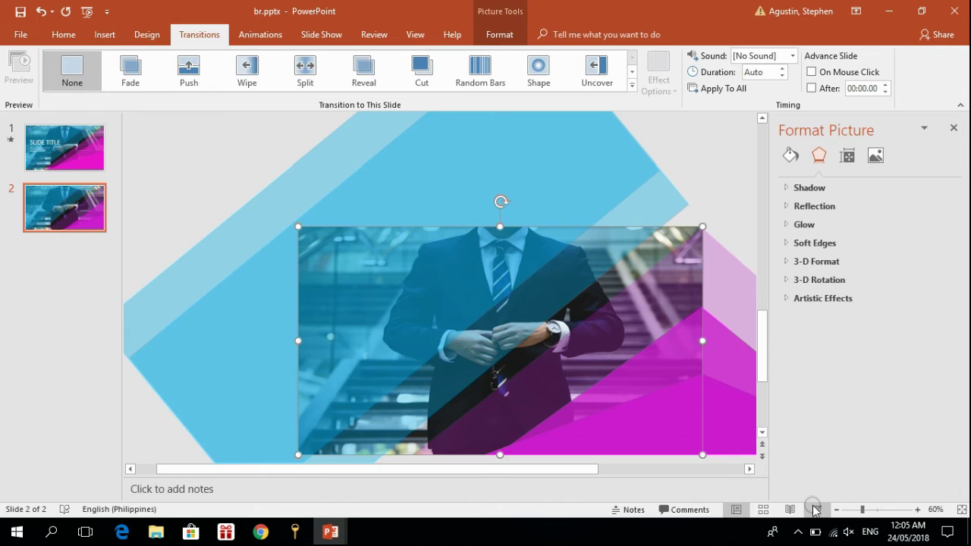
pyautogui.click(817, 509)
pyautogui.press('Escape')
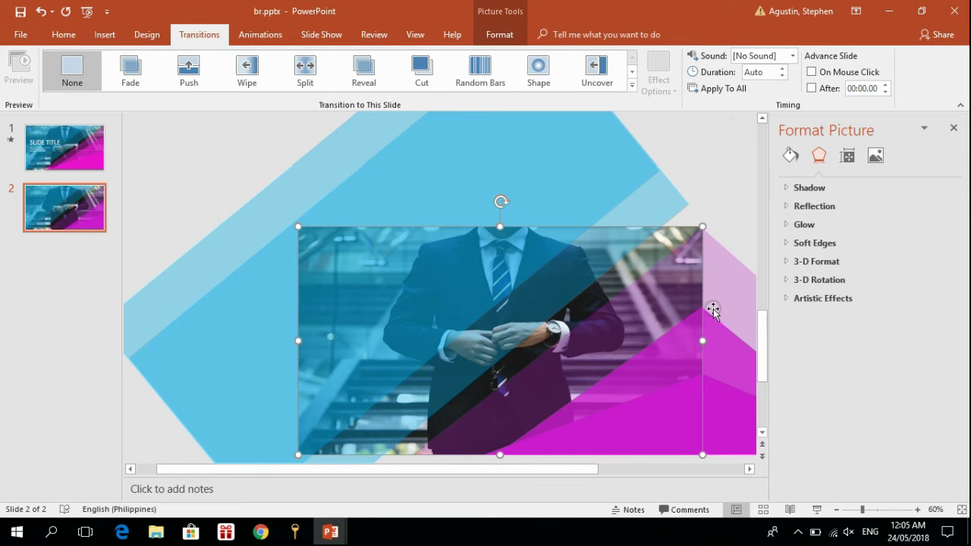
pyautogui.click(816, 509)
pyautogui.press('Escape')
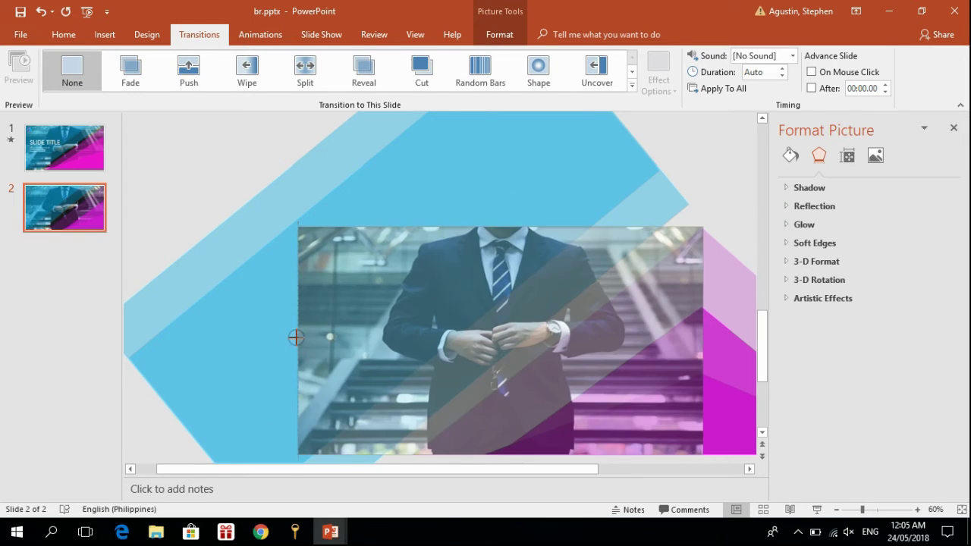
pyautogui.click(816, 509)
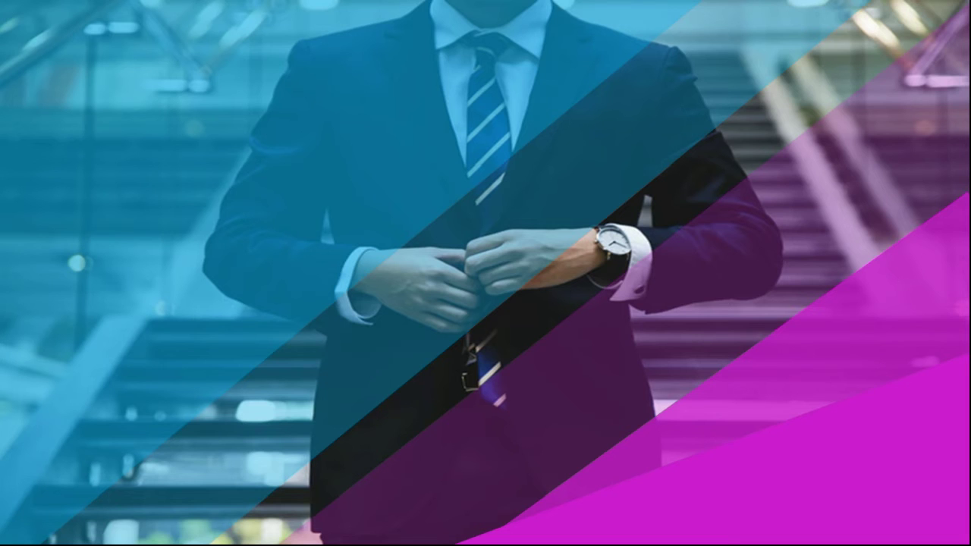
pyautogui.press('Escape')
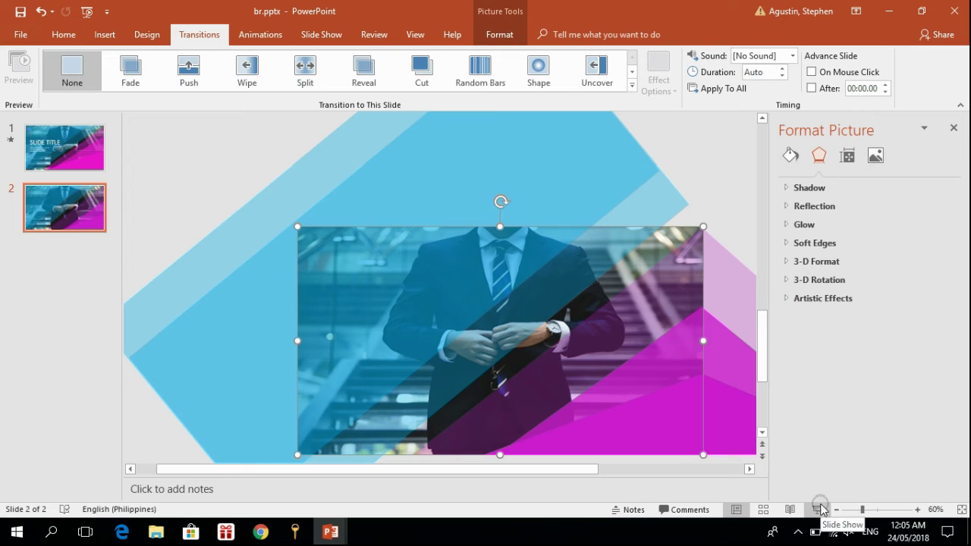
pyautogui.click(65, 148)
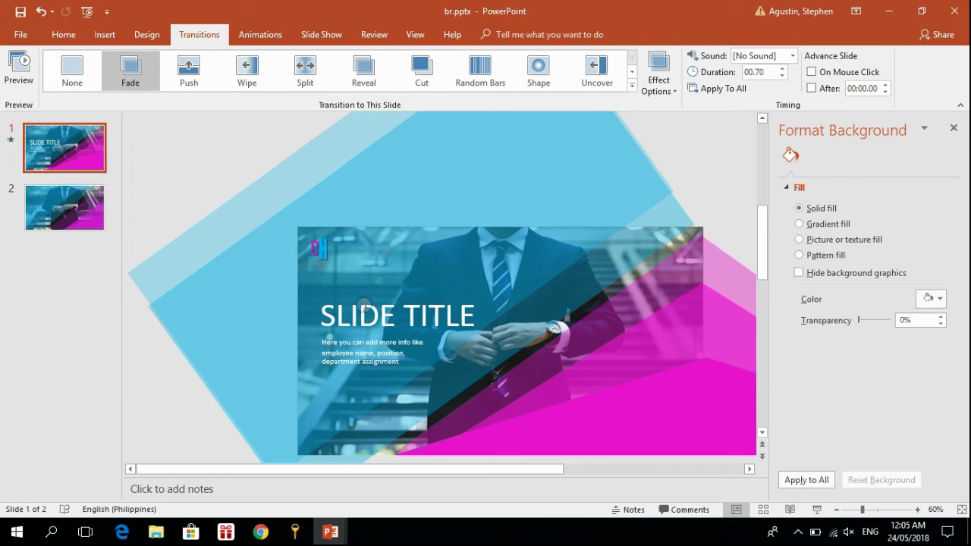
# - Copy the SLIDE TITLE text box from slide 1
pyautogui.click(359, 311)
pyautogui.click(64, 34)
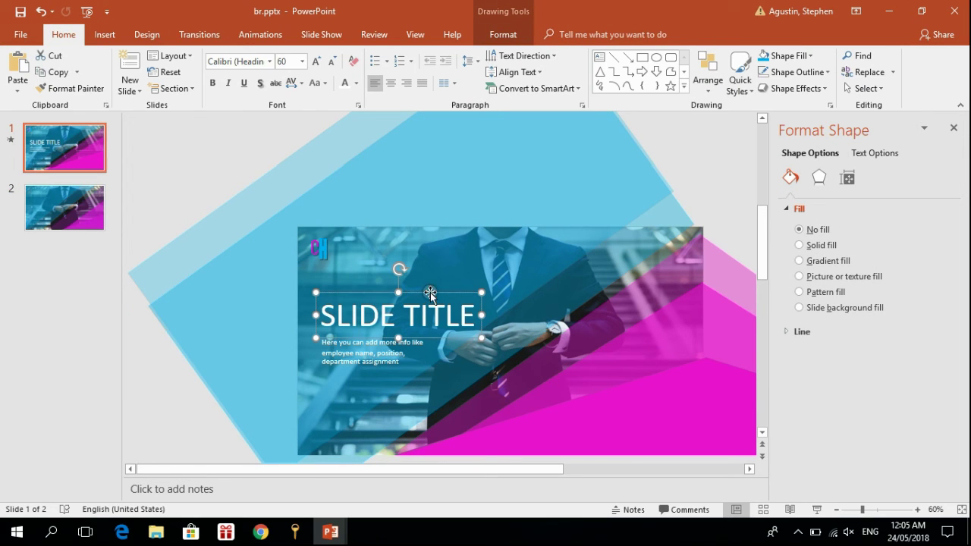
pyautogui.doubleClick(380, 308)
pyautogui.click(338, 307)
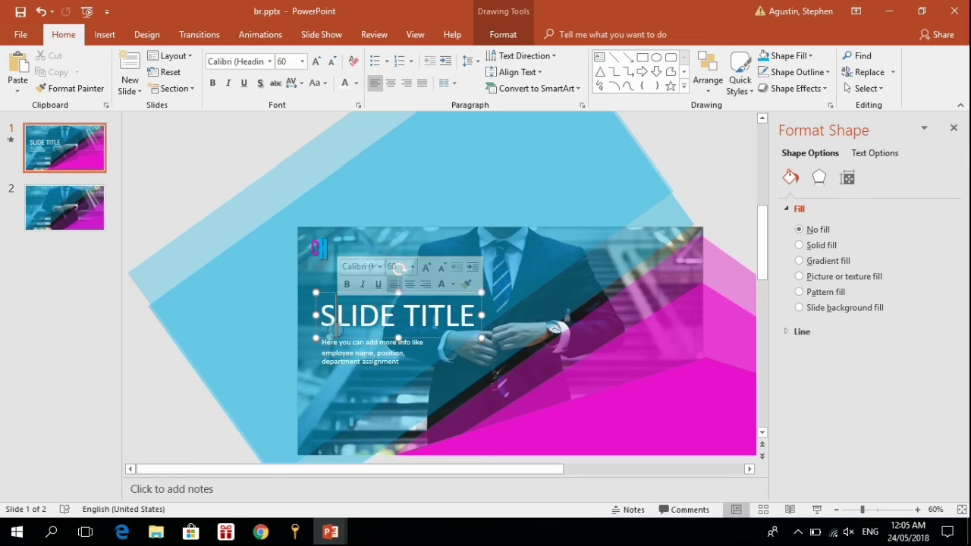
pyautogui.doubleClick(321, 311)
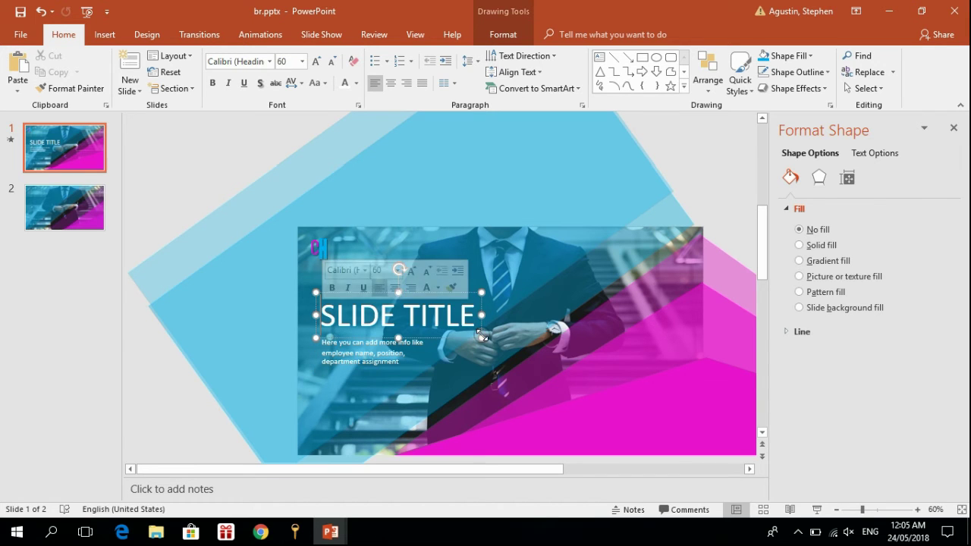
pyautogui.rightClick(482, 340)
pyautogui.click(514, 73)
# - Paste the title box onto slide 2 and nudge it slightly lower
pyautogui.click(68, 211)
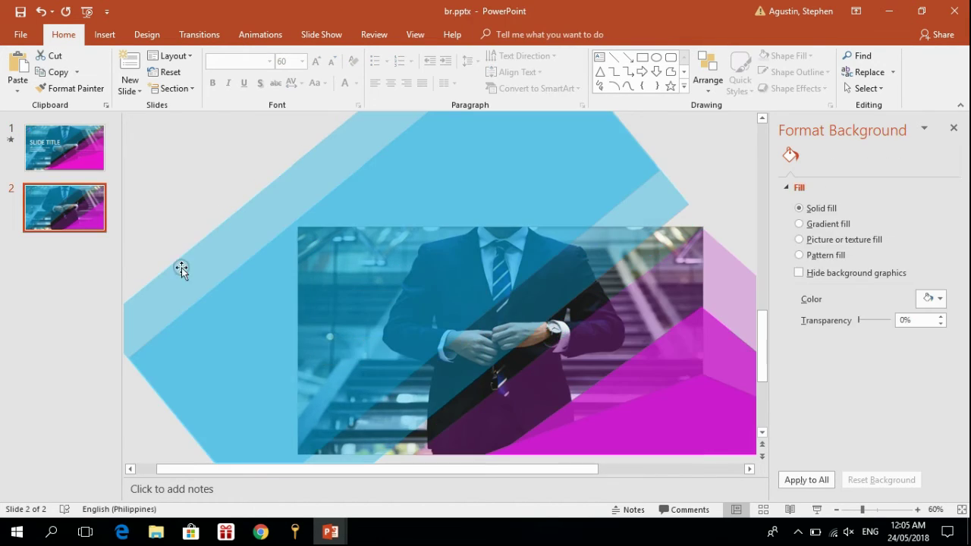
pyautogui.click(392, 269)
pyautogui.rightClick(391, 267)
pyautogui.click(410, 92)
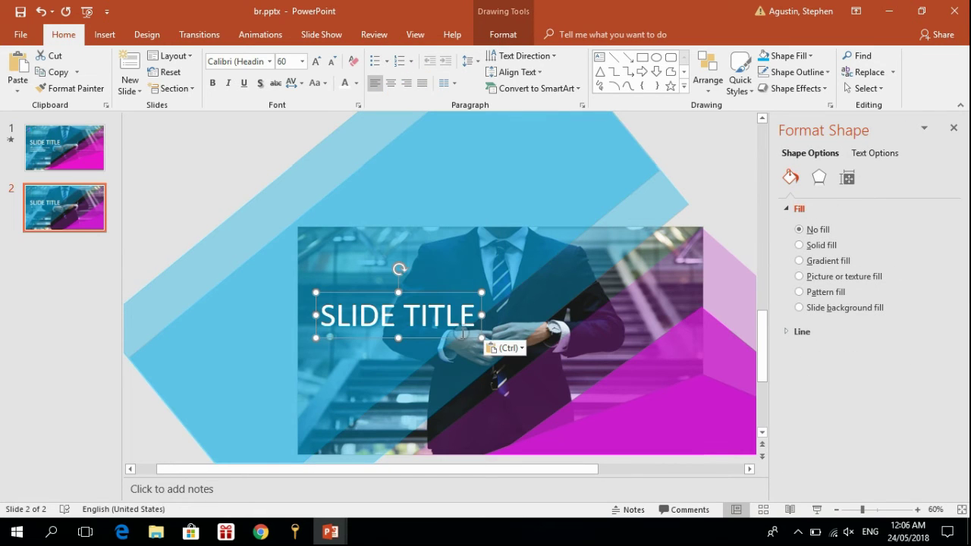
pyautogui.moveTo(460, 337); pyautogui.dragTo(462, 355)
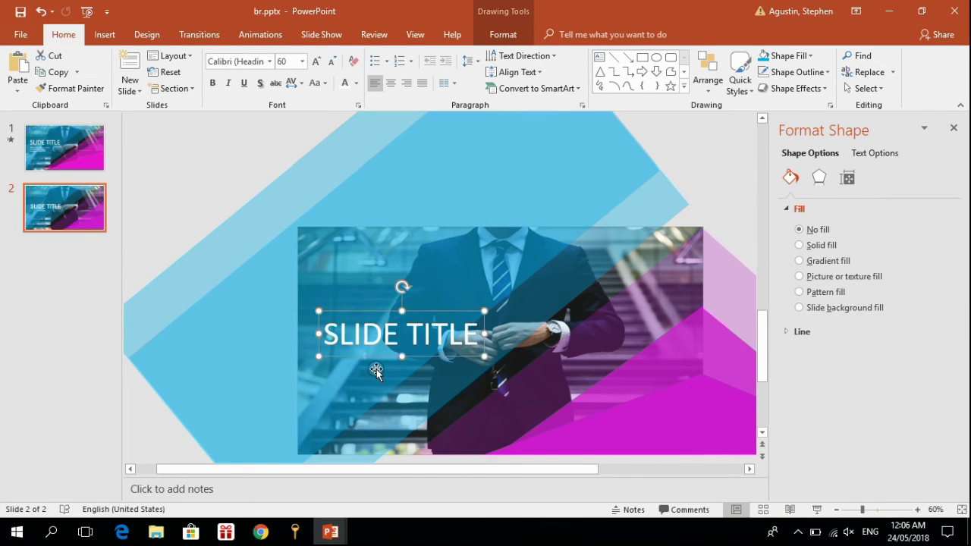
# - Replace the pasted title text with 'BUSINESS REVIEW'
pyautogui.tripleClick(335, 337)
pyautogui.press('Delete')
pyautogui.write('Bui')
pyautogui.press('BackSpace')
pyautogui.press('BackSpace')
pyautogui.write('USINESS REVIEW')
# - Copy the subtitle text box from slide 1
pyautogui.click(194, 179)
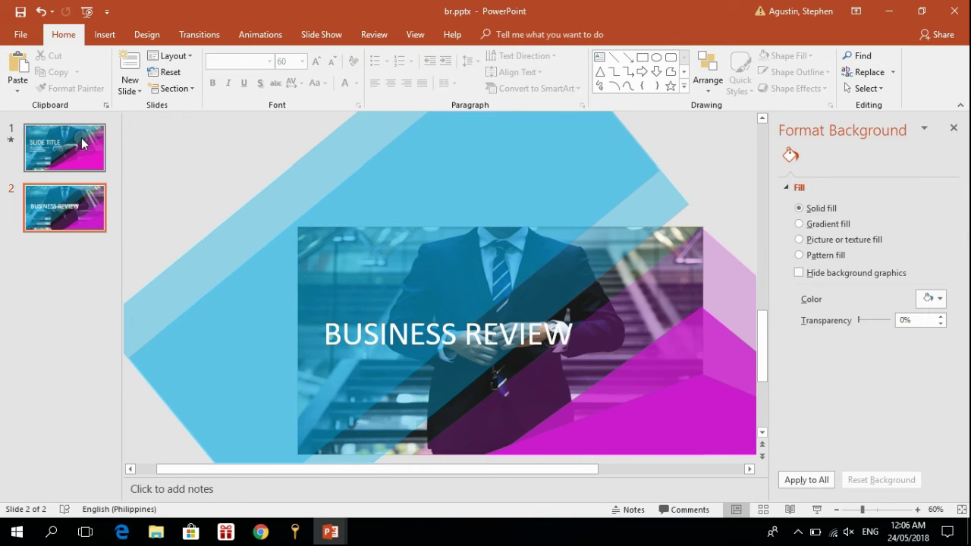
pyautogui.click(83, 156)
pyautogui.click(390, 364)
pyautogui.rightClick(398, 376)
pyautogui.press('Escape')
# - Paste the subtitle onto slide 2 just under BUSINESS REVIEW
pyautogui.click(64, 207)
pyautogui.rightClick(386, 390)
pyautogui.click(419, 169)
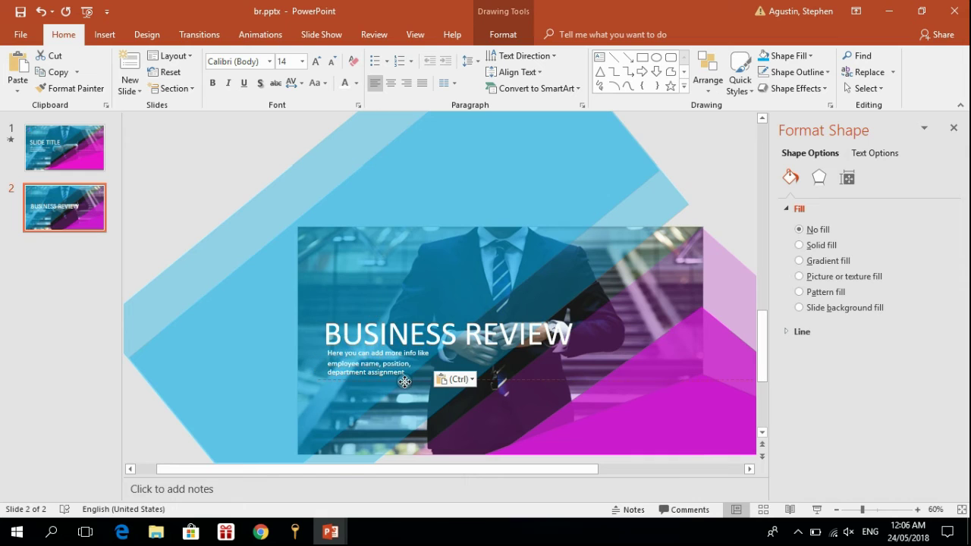
pyautogui.moveTo(403, 382); pyautogui.dragTo(324, 347)
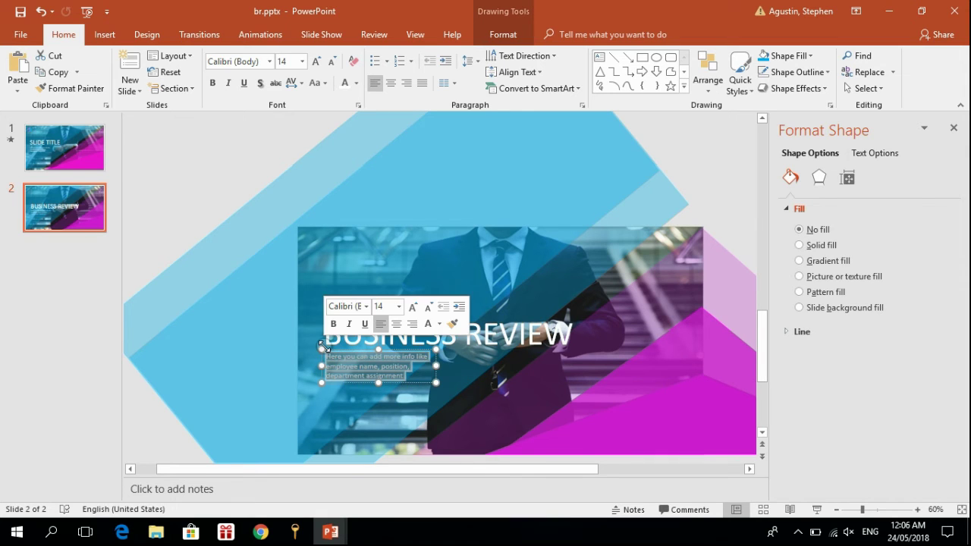
# - Retype the subtitle as a person's name, TERRITORY MANAGER and TERRITORY CODE: 437
pyautogui.press('Delete')
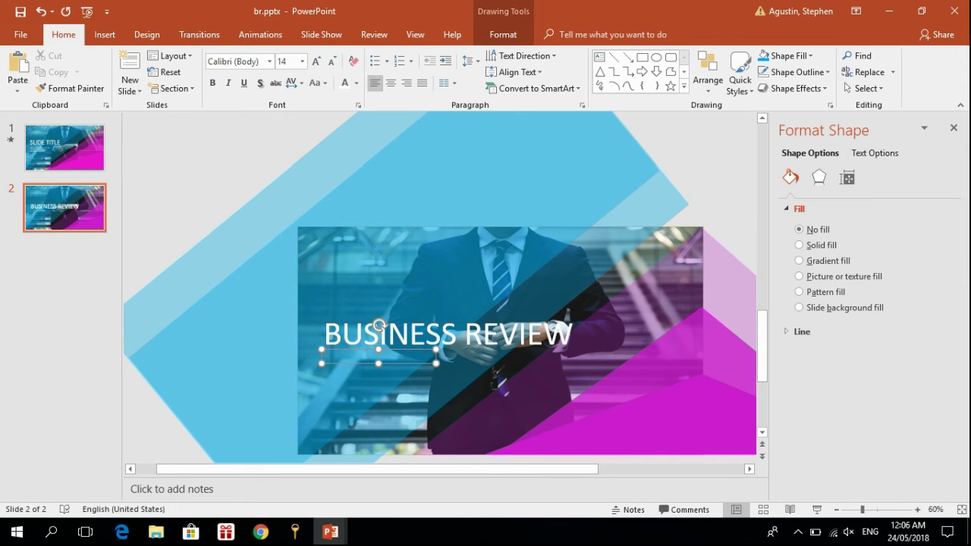
pyautogui.write('John Dow')
pyautogui.press('Return')
pyautogui.write('TERRITORY MANAGER')
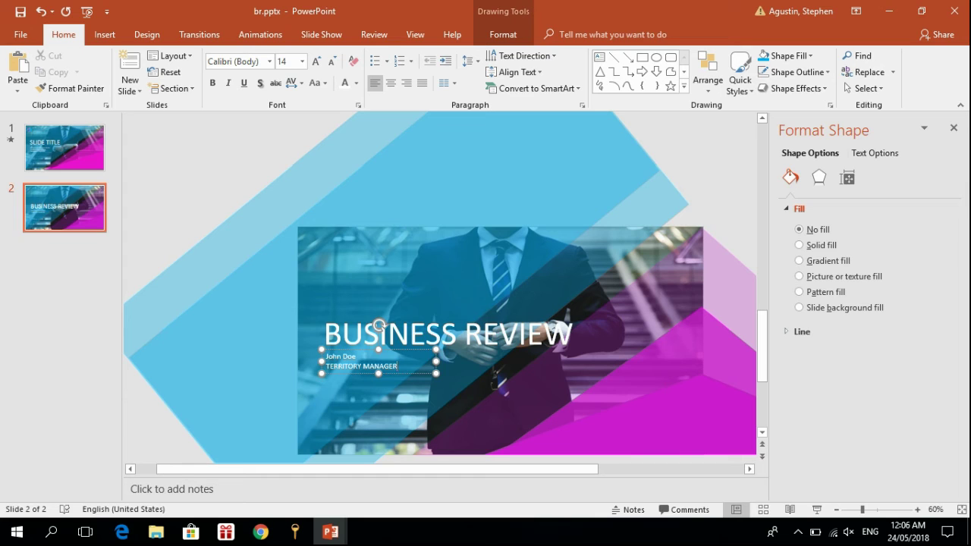
pyautogui.press('Return')
pyautogui.write('TERRITORY CODE')
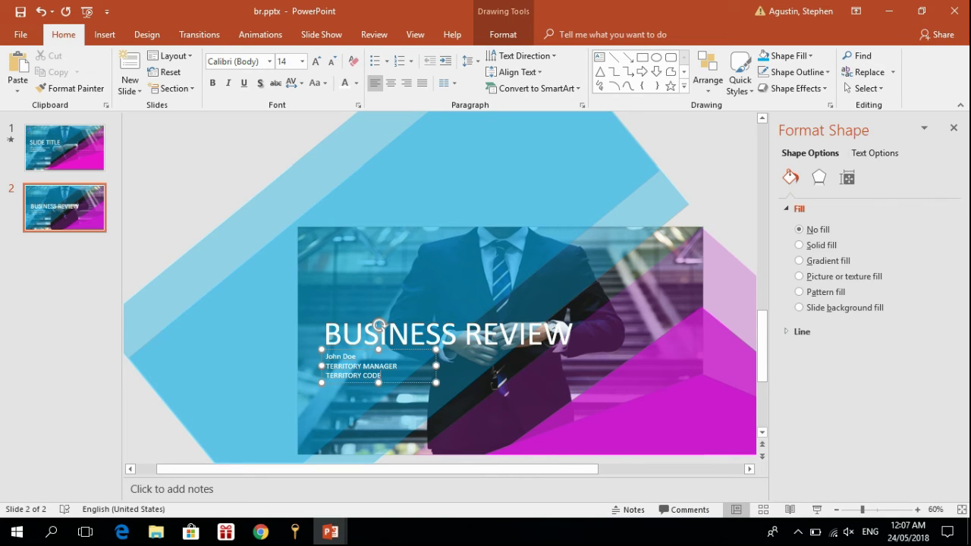
pyautogui.write(': 437')
# - Preview slide 2 full screen, then reselect the subtitle box
pyautogui.click(816, 509)
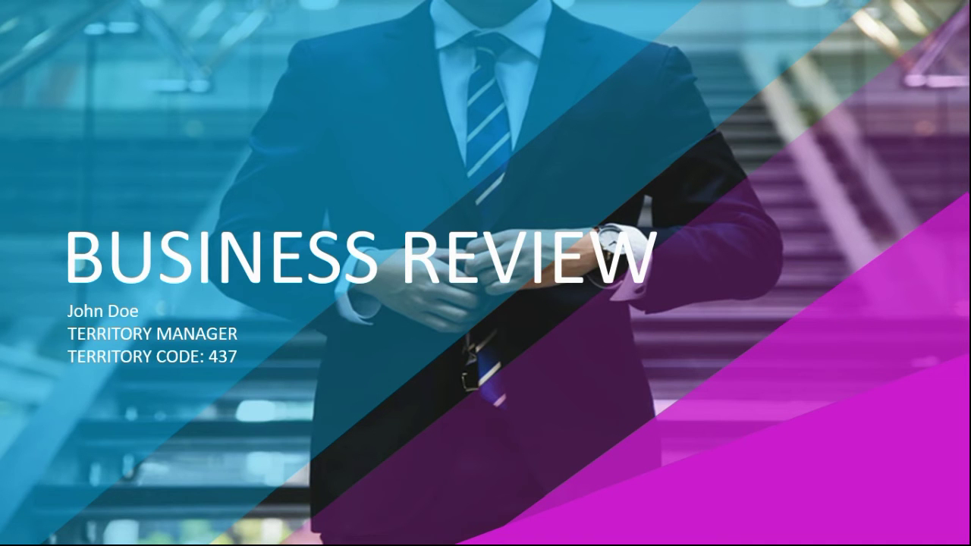
pyautogui.press('Escape')
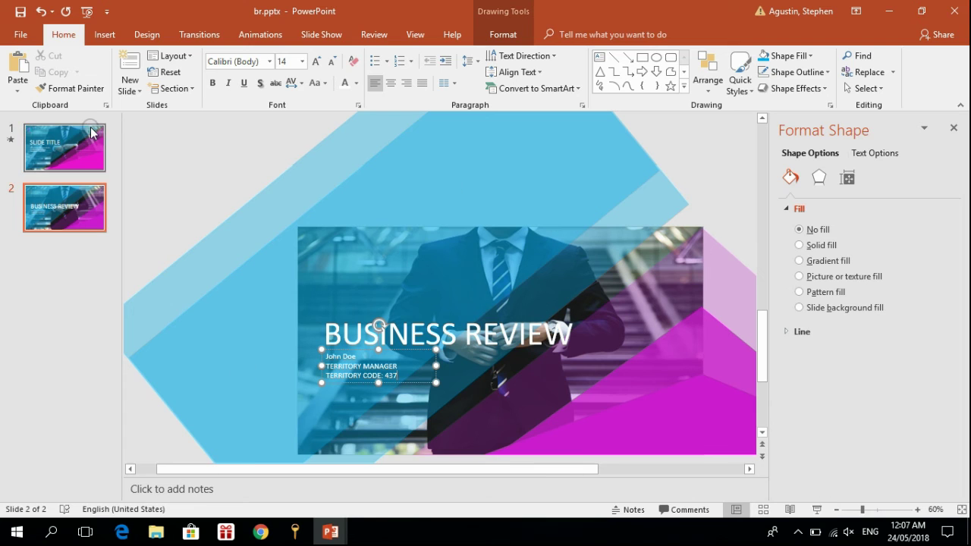
pyautogui.click(406, 383)
# - Draw a text box at the photo's top-left reading 'You can put your company logo here.'
pyautogui.rightClick(406, 384)
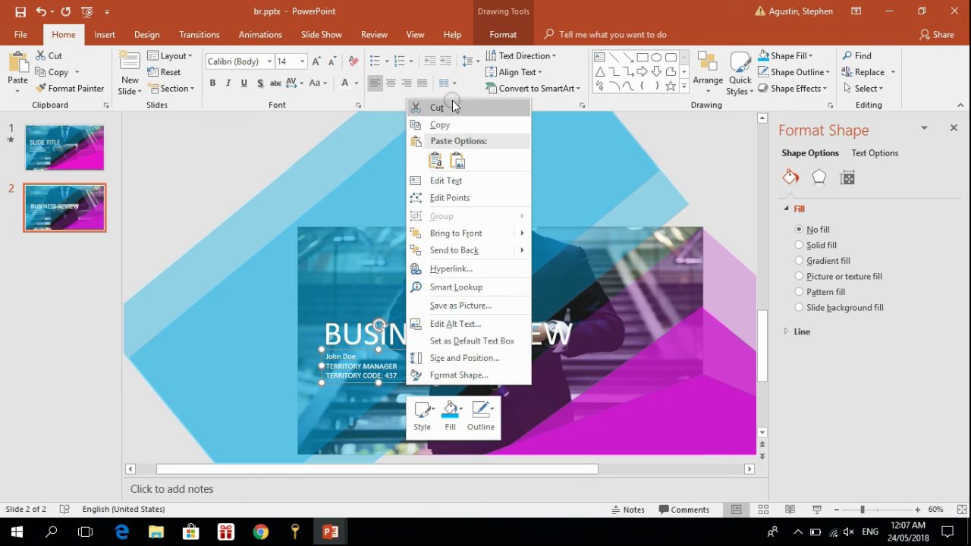
pyautogui.click(600, 57)
pyautogui.moveTo(309, 225)
pyautogui.mouseDown()
pyautogui.moveTo(388, 254)
pyautogui.moveTo(378, 257)
pyautogui.mouseUp()
pyautogui.write('YOU')
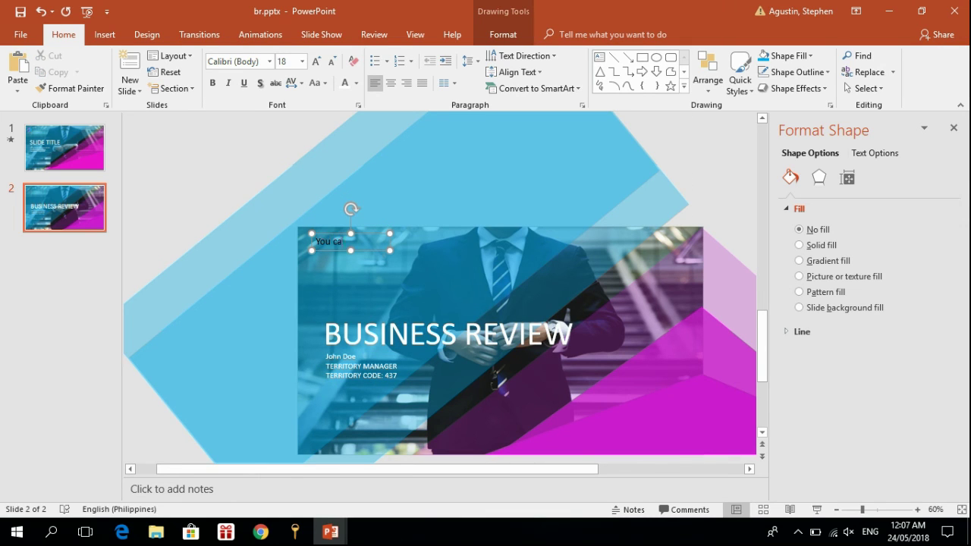
pyautogui.write(' company logo h')
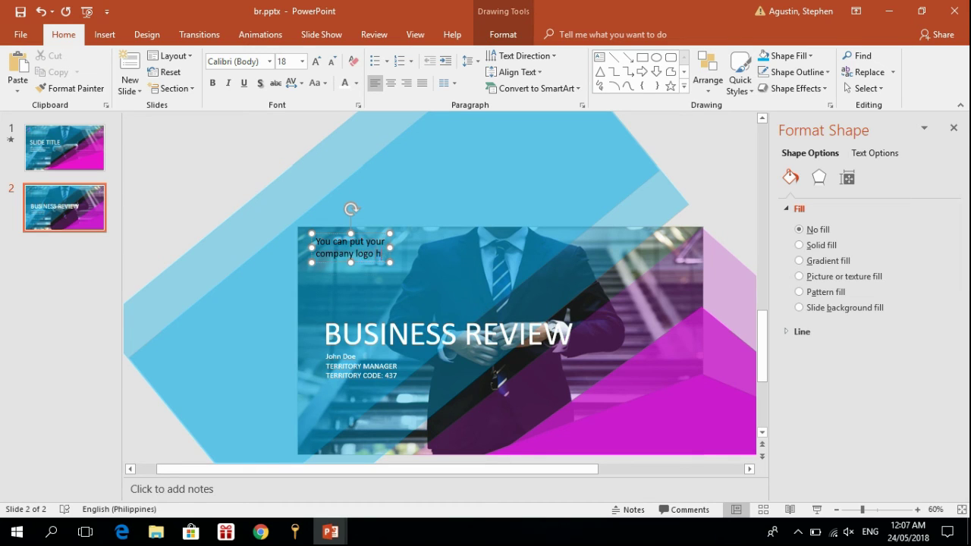
pyautogui.write('ear')
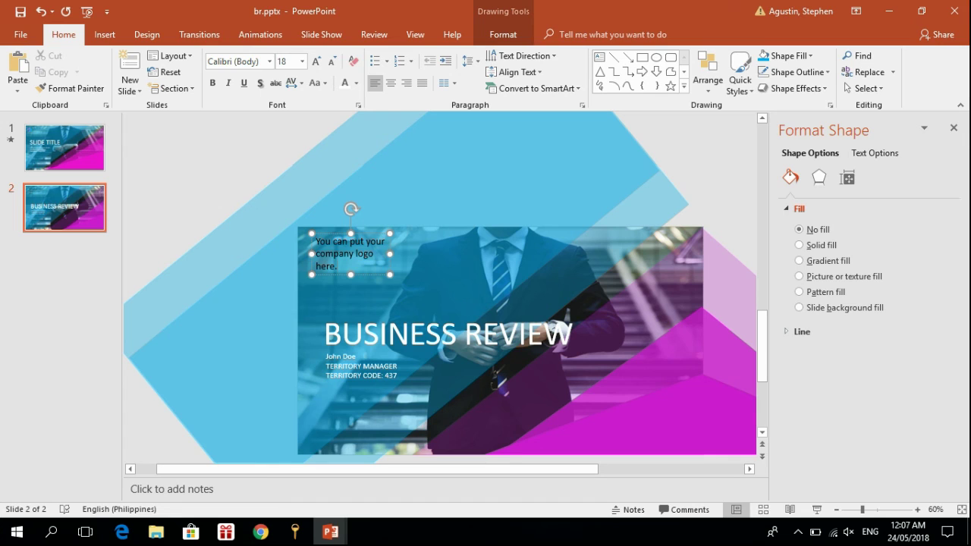
pyautogui.moveTo(315, 240); pyautogui.dragTo(340, 264)
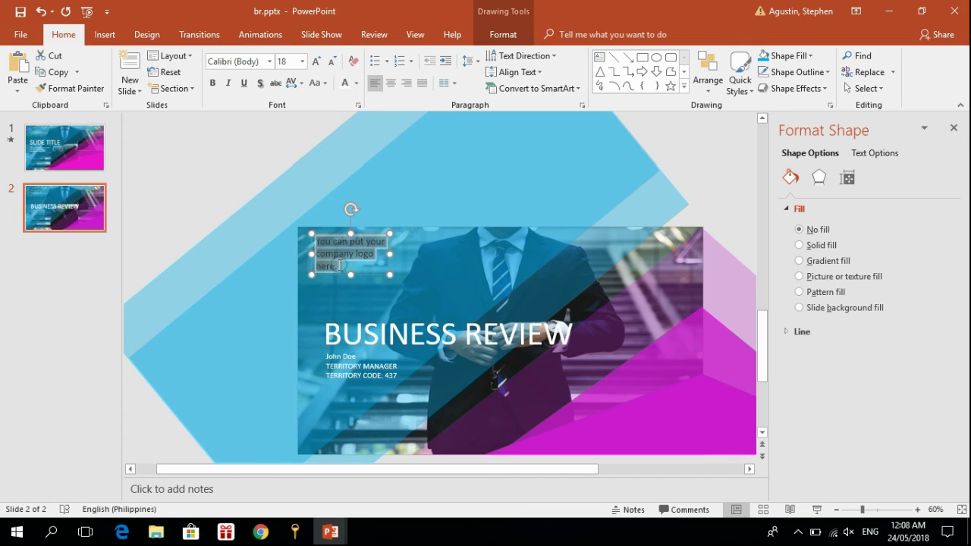
pyautogui.click(494, 158)
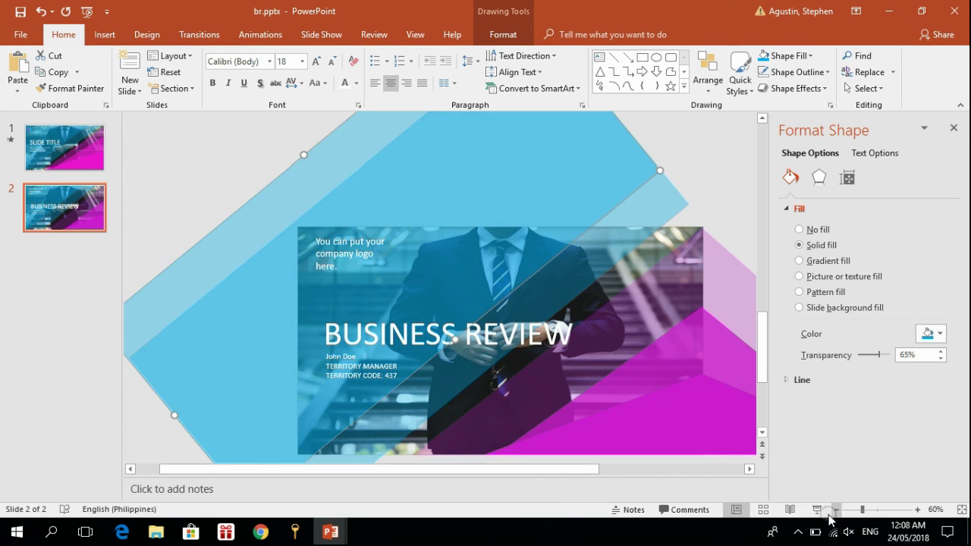
# - Zoom in and cut the logo placeholder note off slide 2
pyautogui.moveTo(865, 510); pyautogui.dragTo(899, 510)
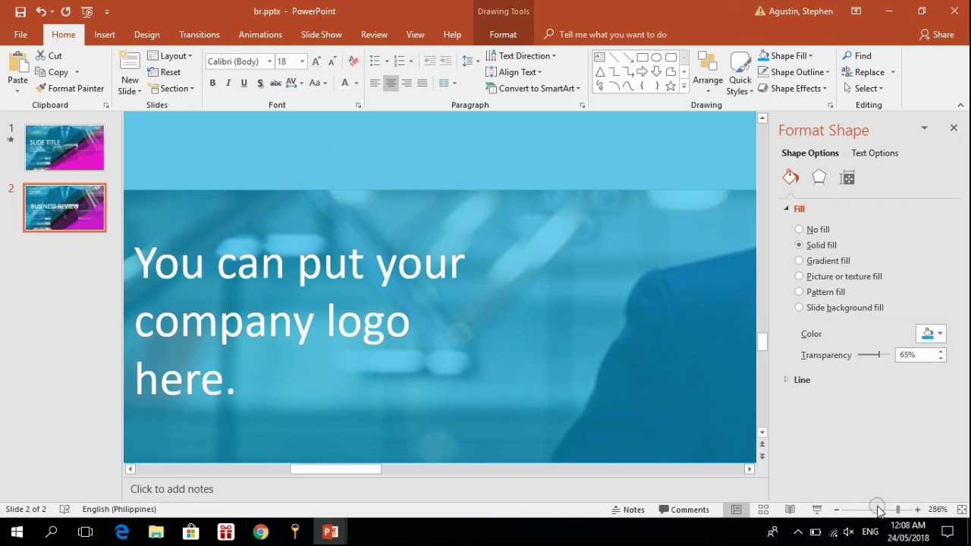
pyautogui.moveTo(900, 509); pyautogui.dragTo(877, 510)
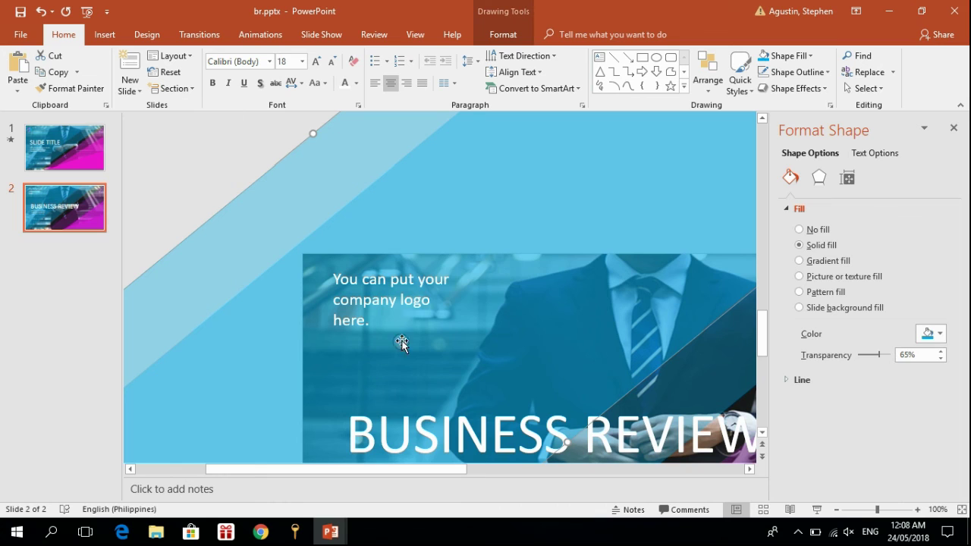
pyautogui.click(400, 303)
pyautogui.rightClick(460, 318)
pyautogui.press('Escape')
pyautogui.rightClick(360, 260)
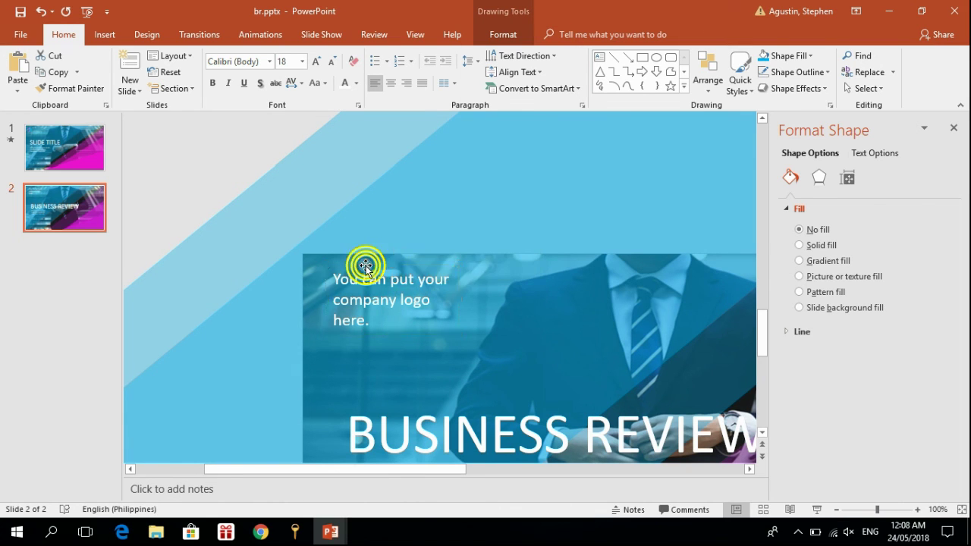
pyautogui.click(429, 243)
# - Copy the CH logo from slide 1
pyautogui.press('pageup')
pyautogui.click(331, 258)
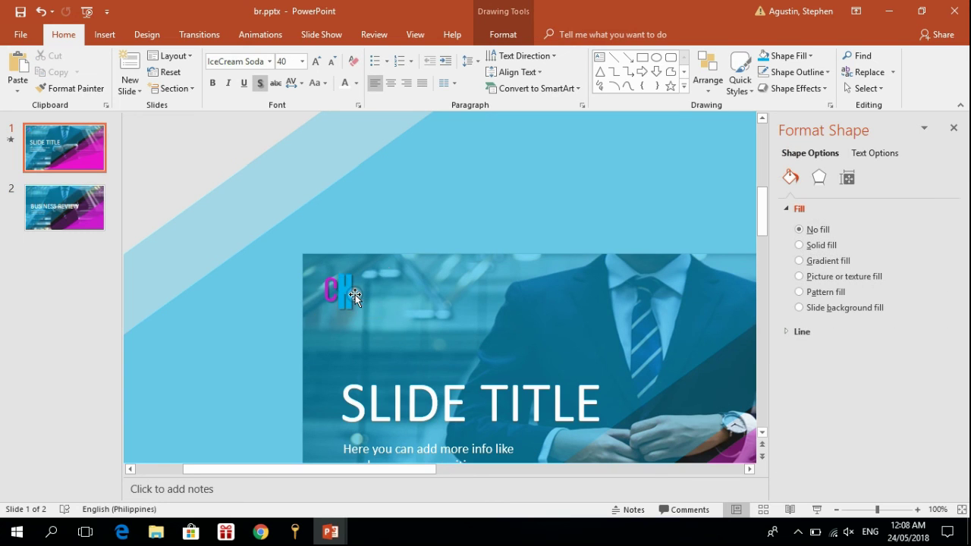
pyautogui.rightClick(371, 317)
pyautogui.click(430, 58)
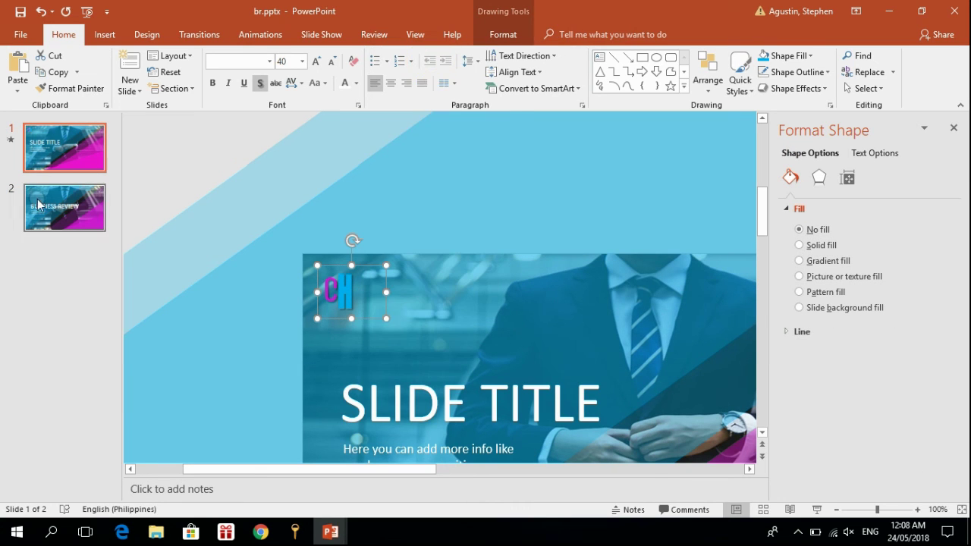
# - Paste the CH logo onto slide 2 and preview it full screen
pyautogui.click(65, 208)
pyautogui.click(347, 314)
pyautogui.rightClick(351, 316)
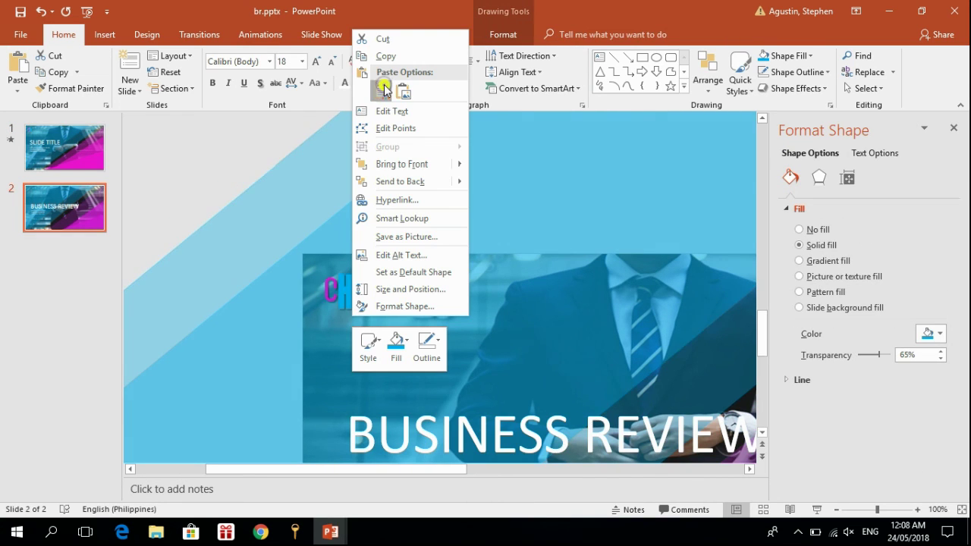
pyautogui.click(382, 91)
pyautogui.click(816, 509)
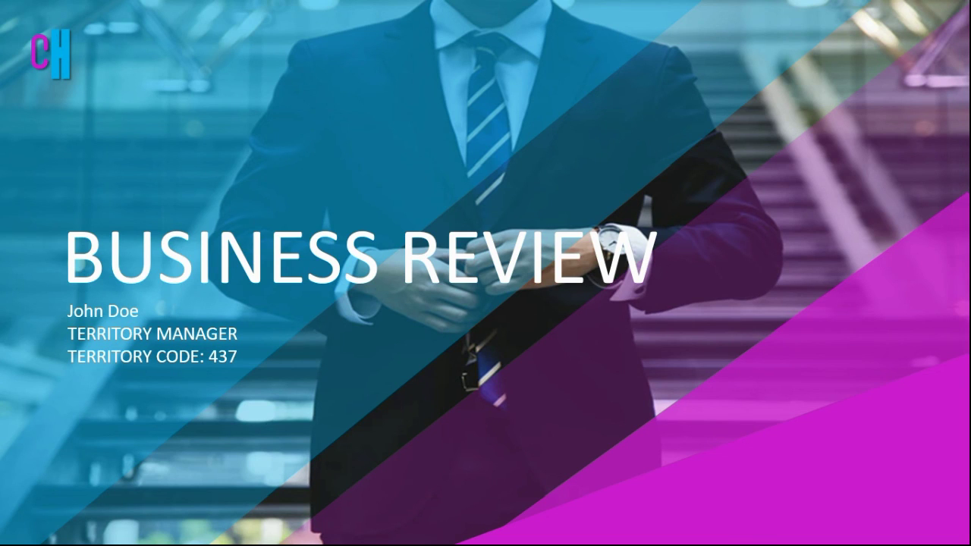
# - Zoom out to fit the whole slide and play slide 2 in Slide Show
pyautogui.press('Escape')
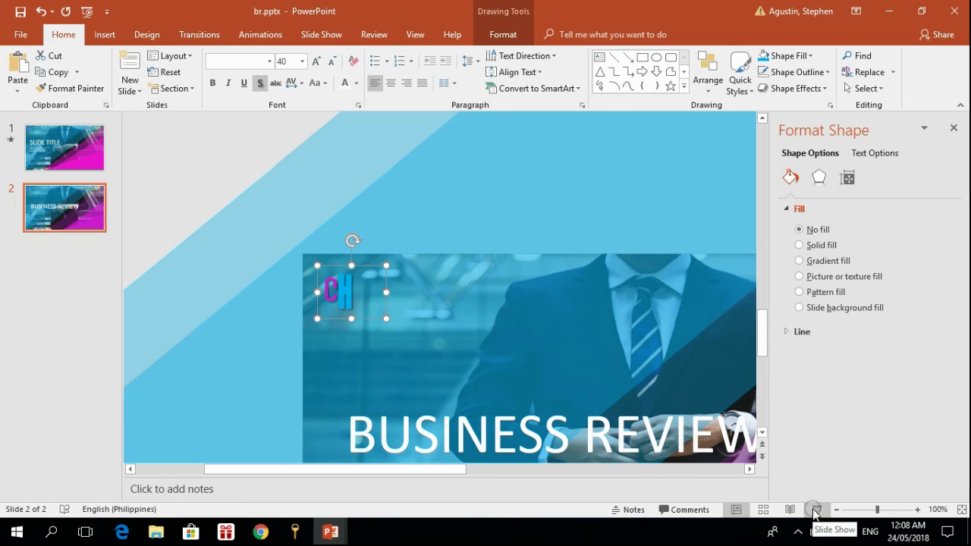
pyautogui.click(836, 510)
pyautogui.click(836, 510)
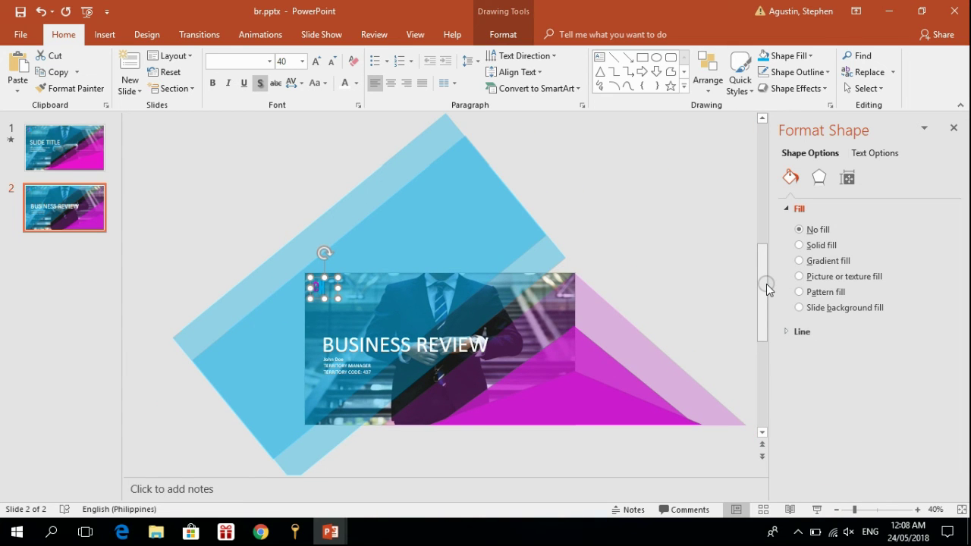
pyautogui.click(817, 510)
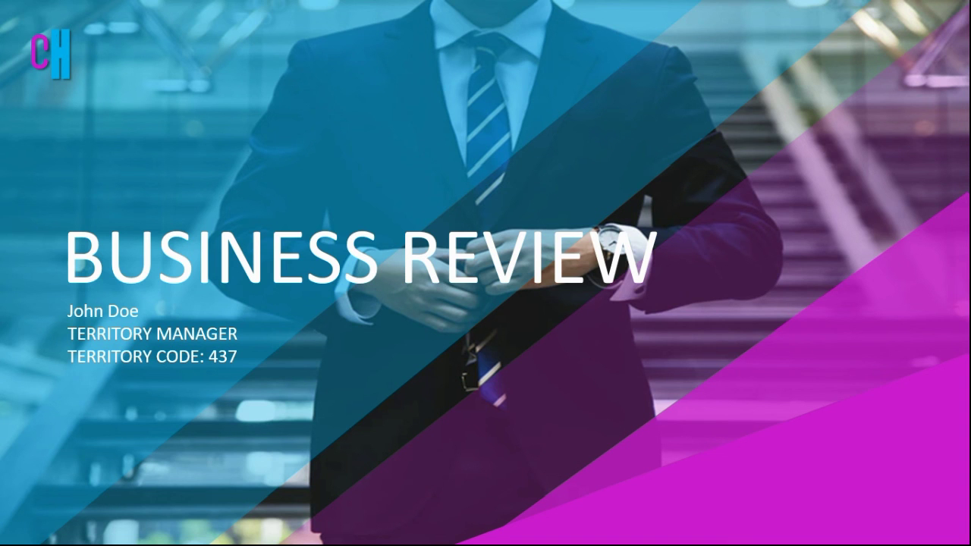